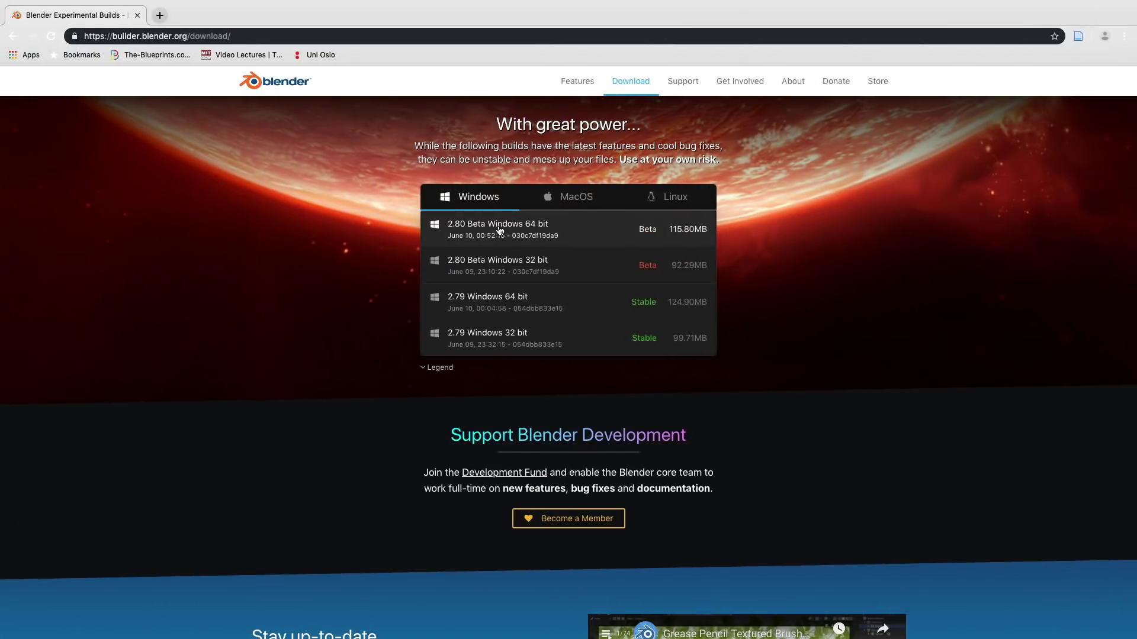
- View the MacOS and Linux builds on the Blender experimental builds download page
click(555, 202)
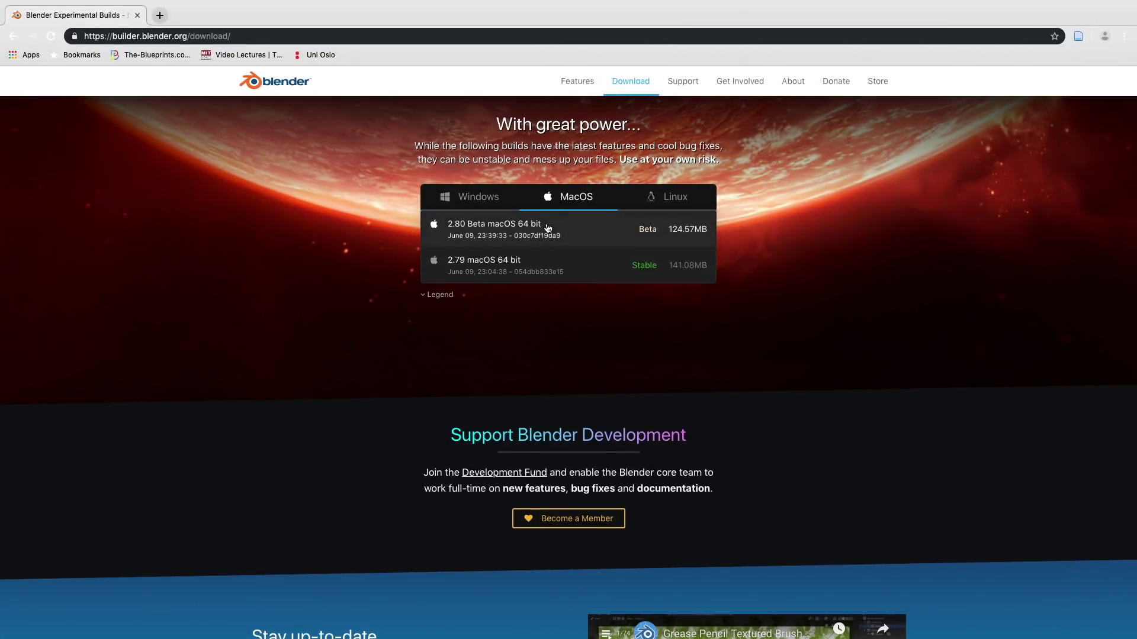
click(668, 197)
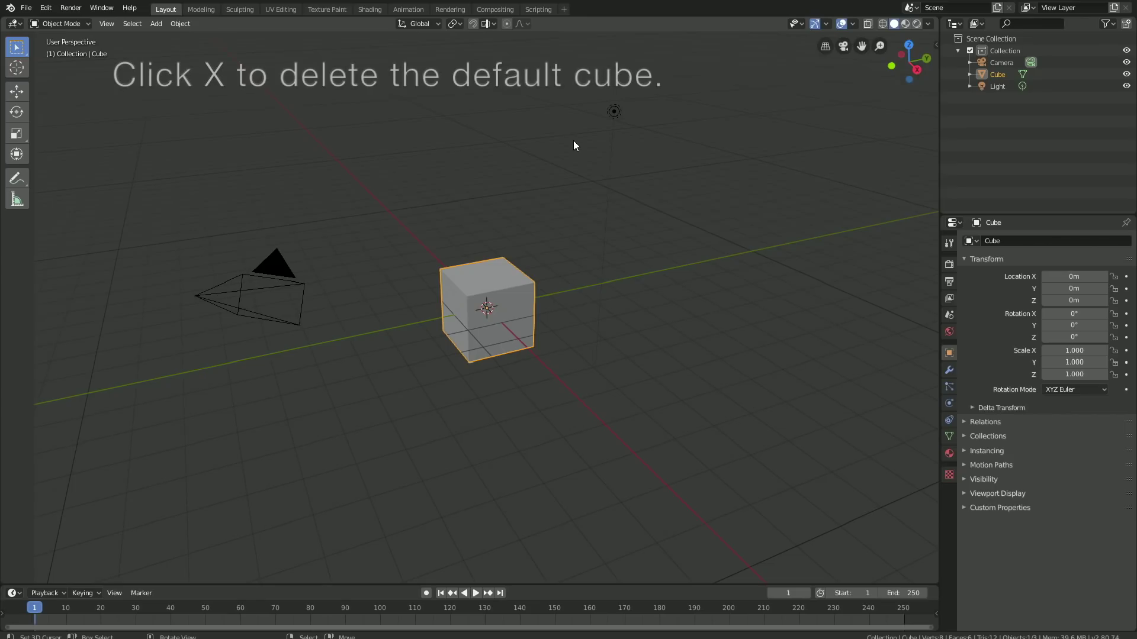
- Switch to Blender and replace the default cube with a mesh plane
key(x)
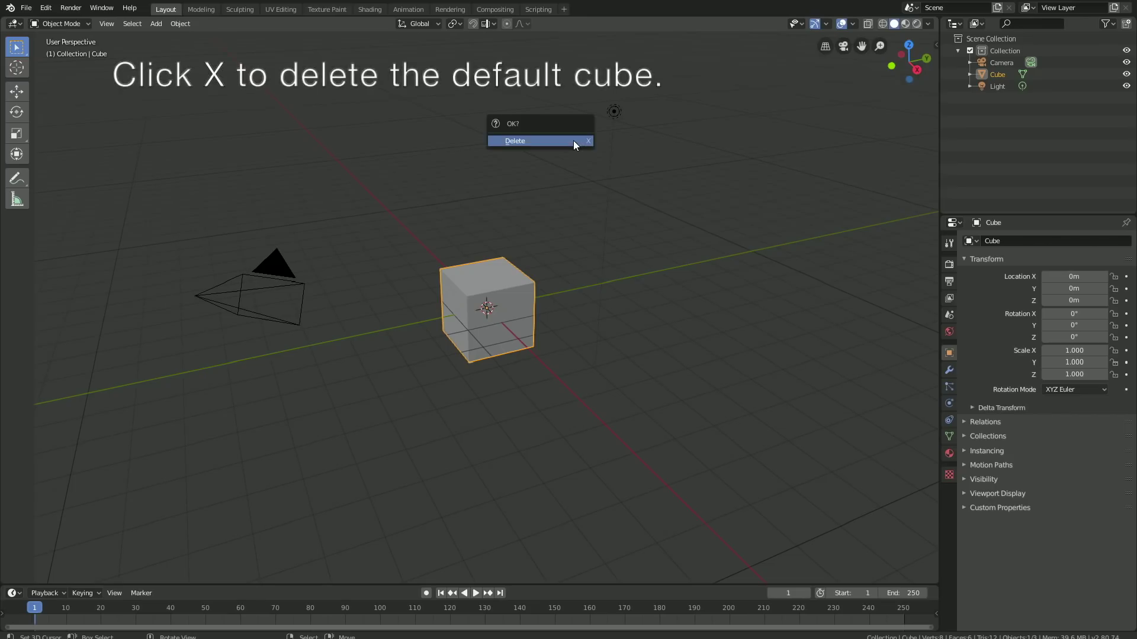
click(573, 142)
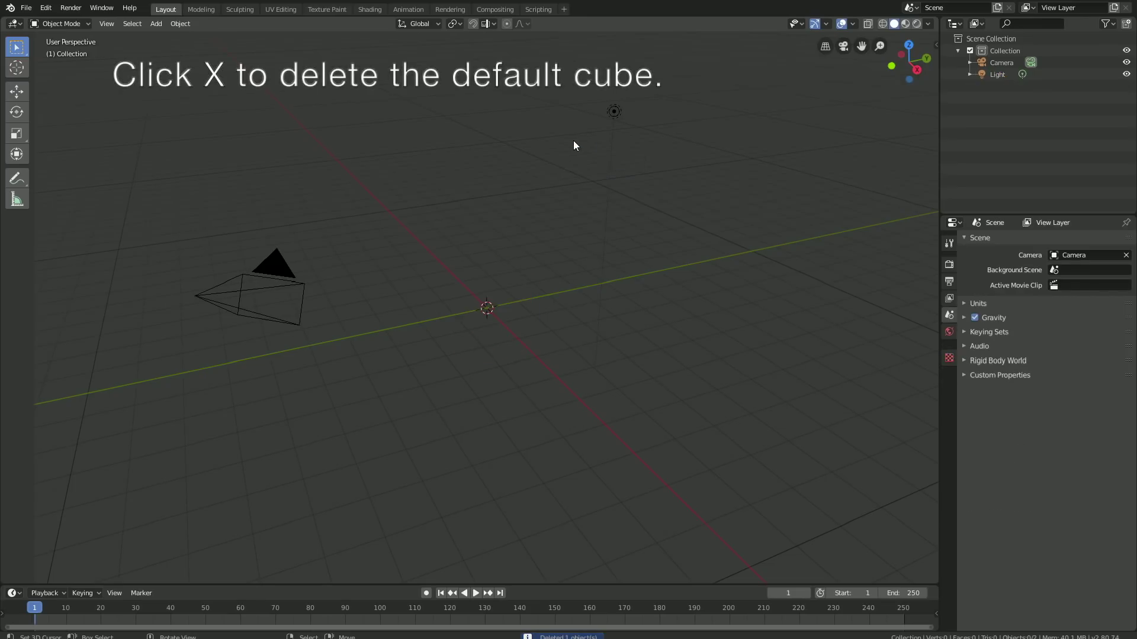
click(156, 24)
mouse_move(185, 37)
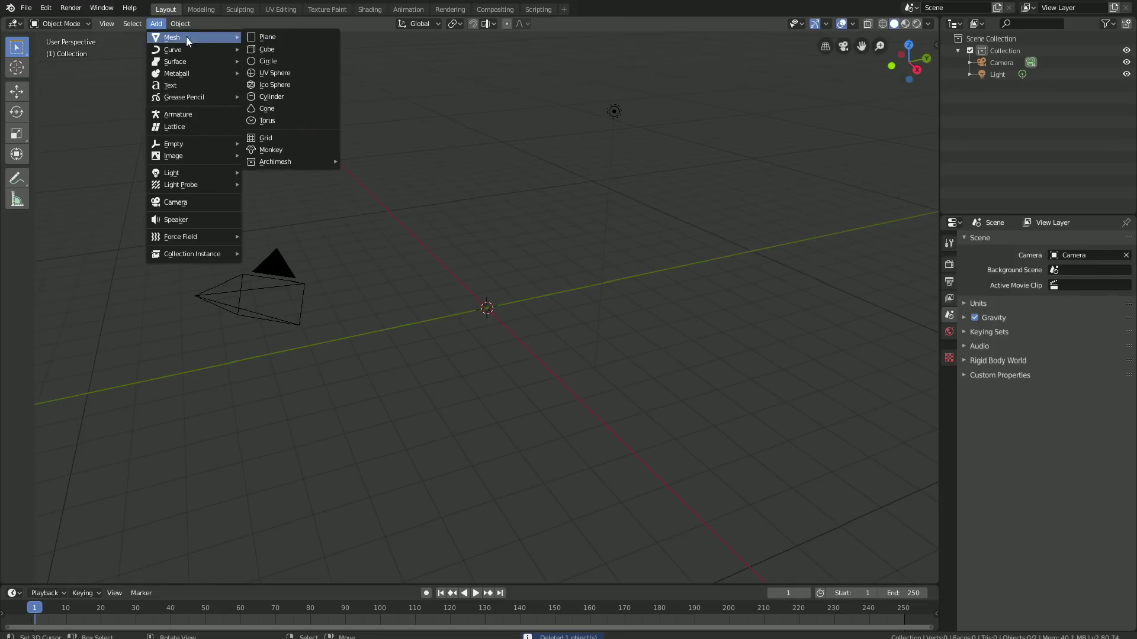
click(274, 37)
- Scale the plane up uniformly to about 32.4 and enable Collision physics on it
key(s)
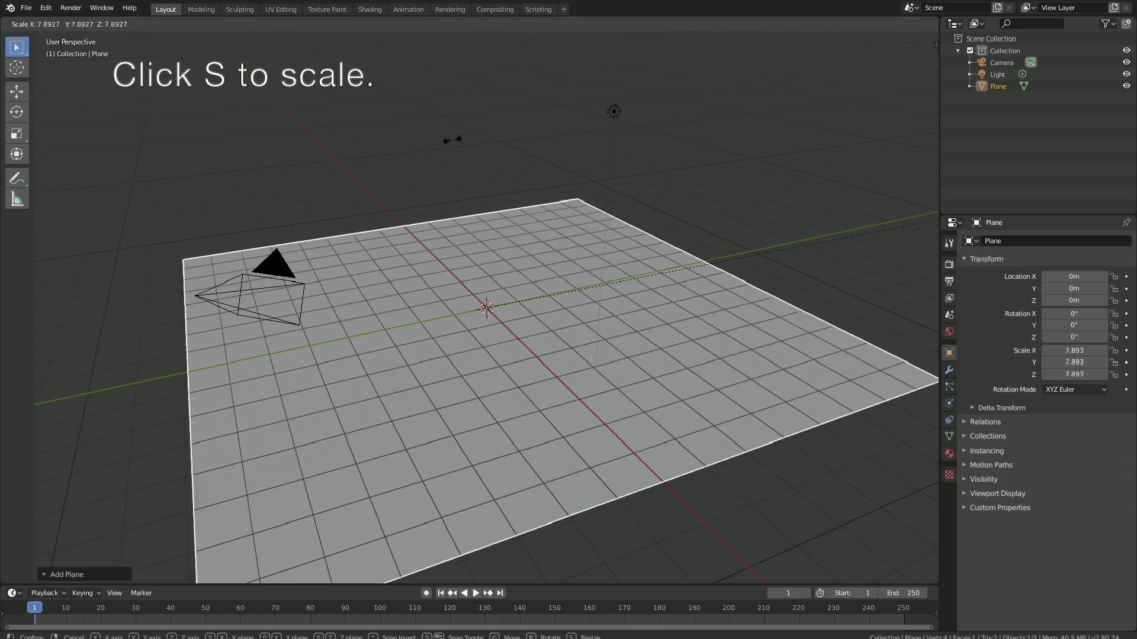
click(392, 234)
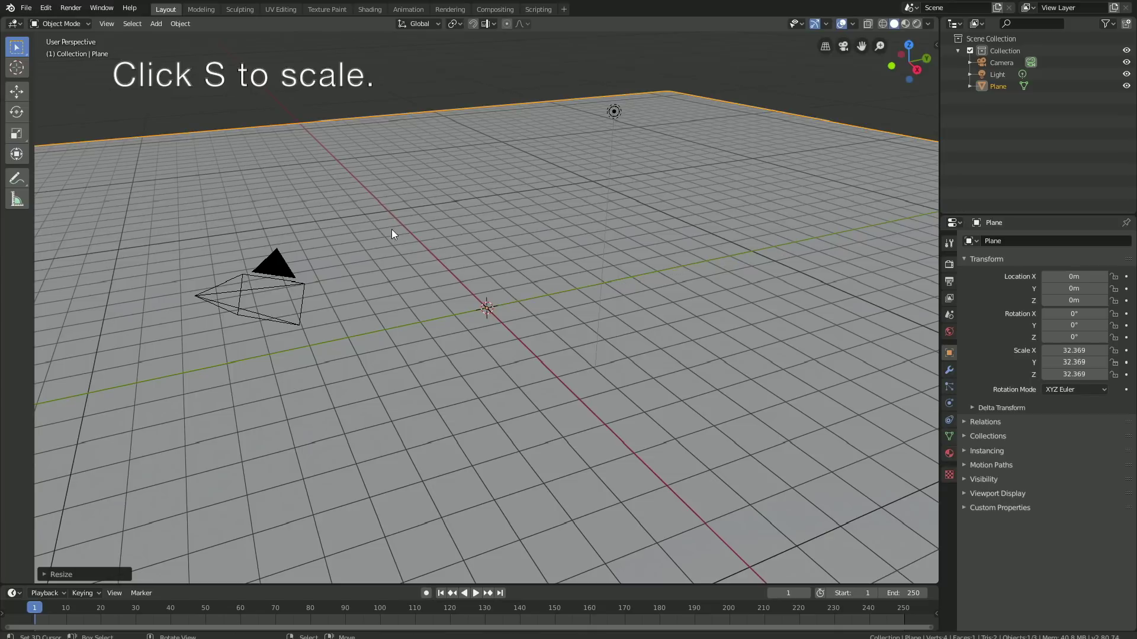
click(950, 405)
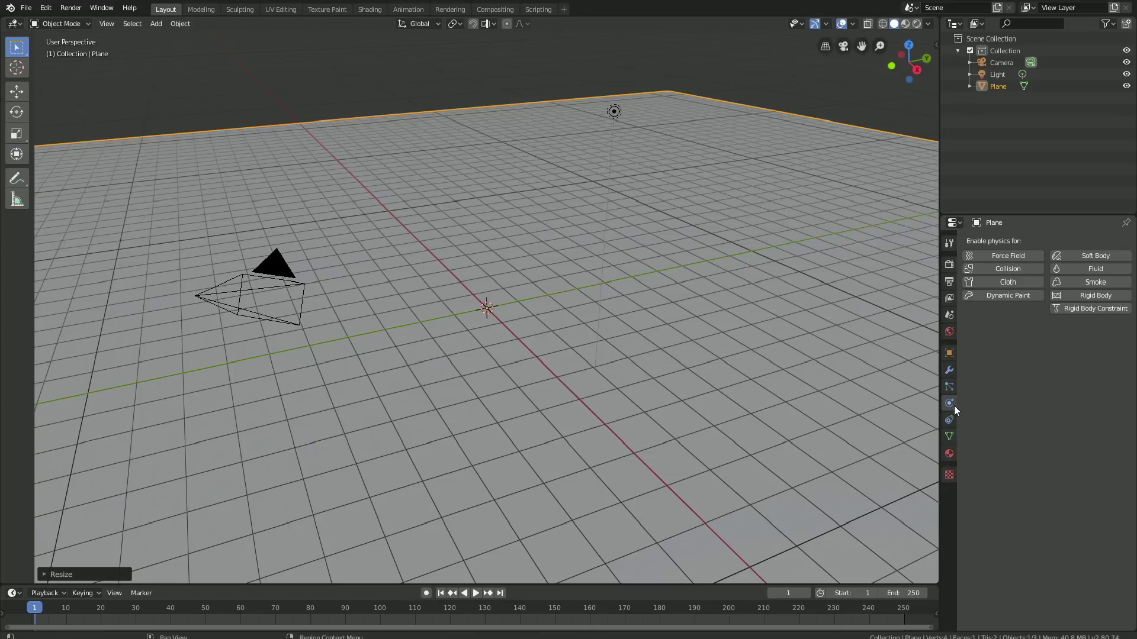
click(1006, 268)
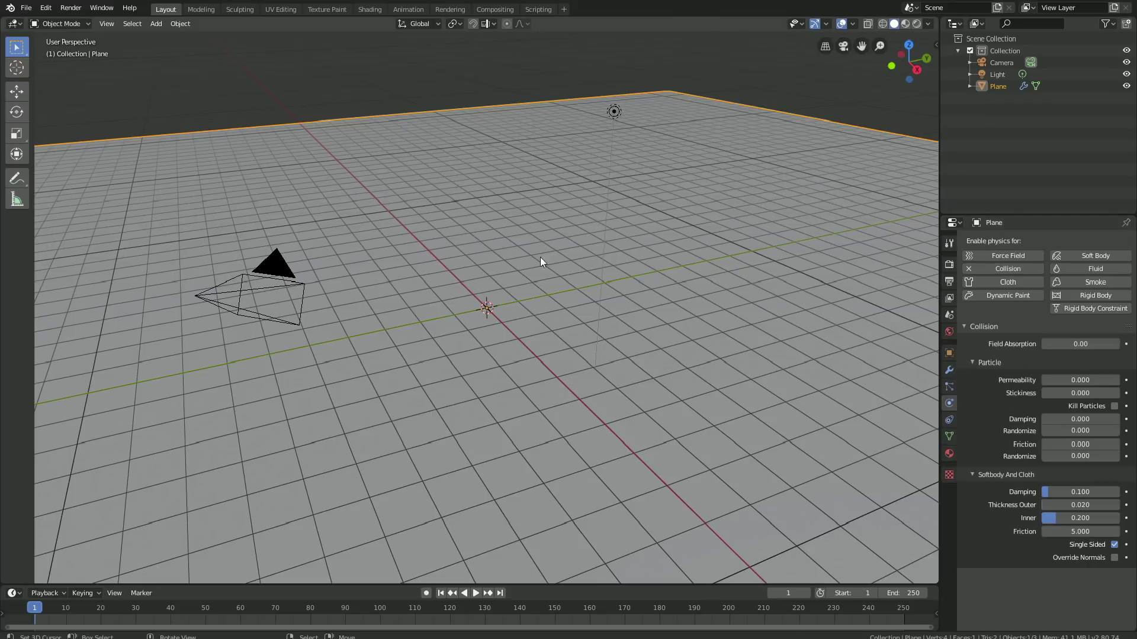
- Add a UV sphere with 16 segments and 8 rings
click(150, 26)
mouse_move(173, 35)
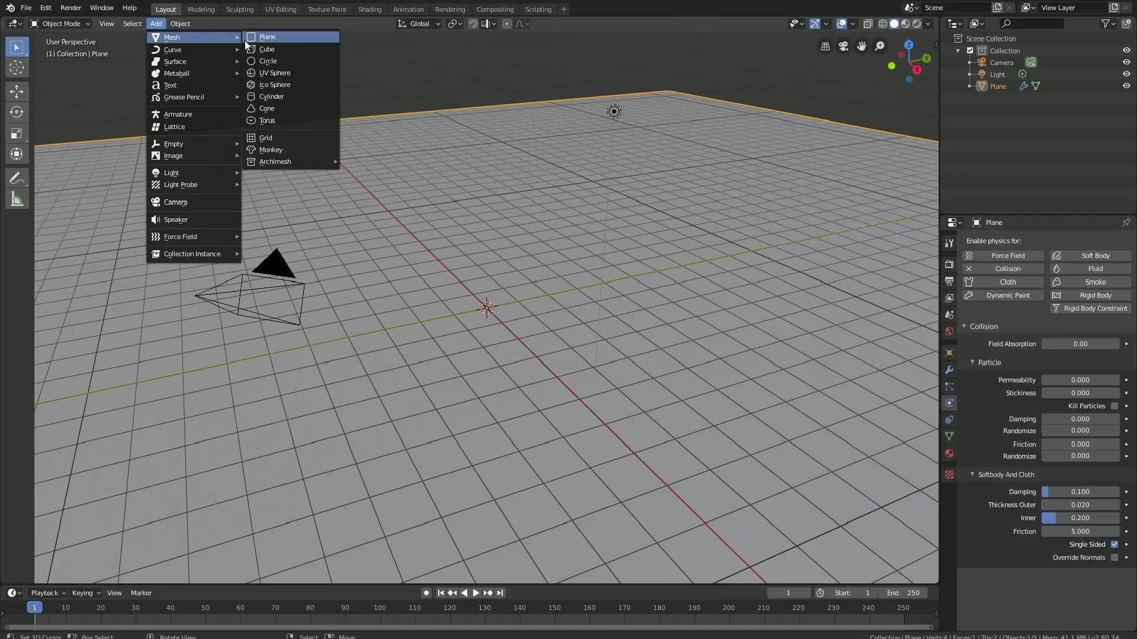
click(267, 72)
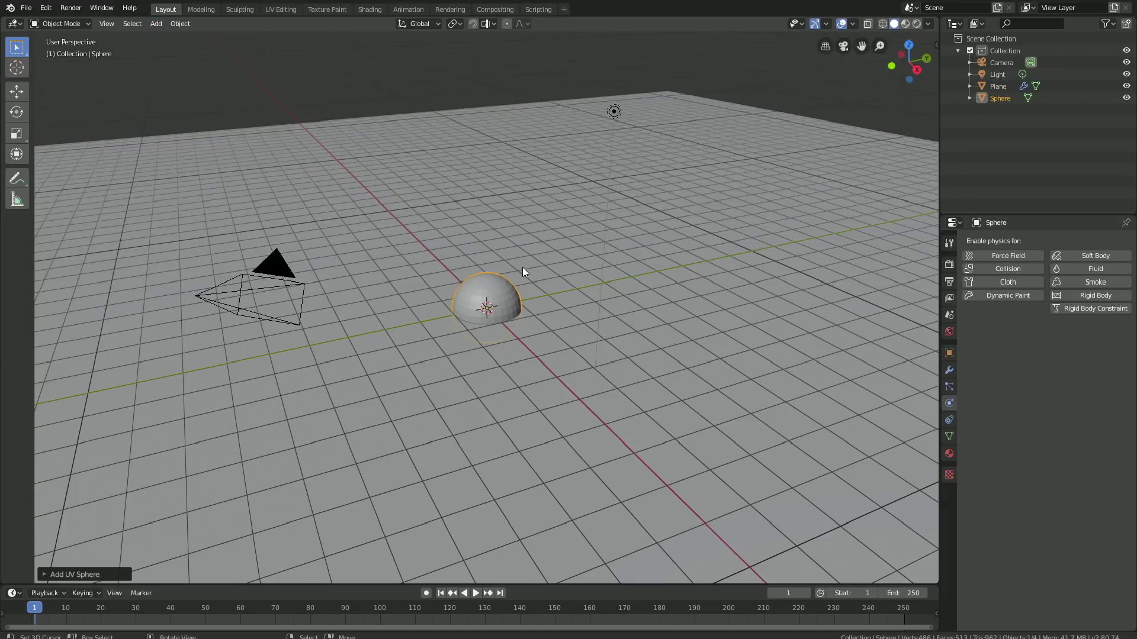
click(79, 573)
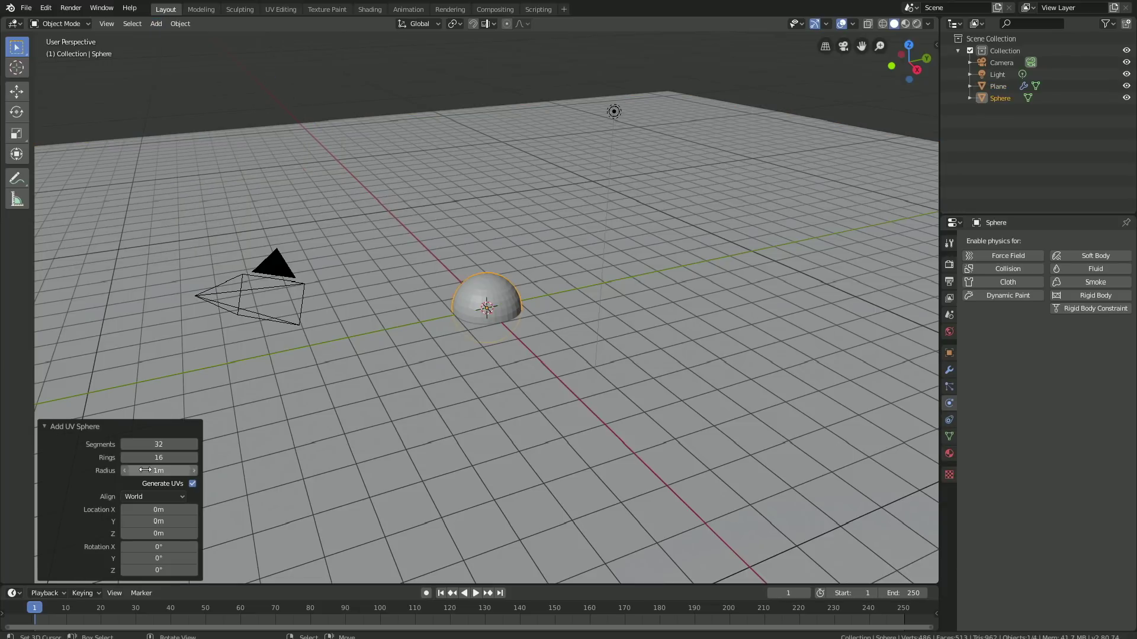
click(158, 446)
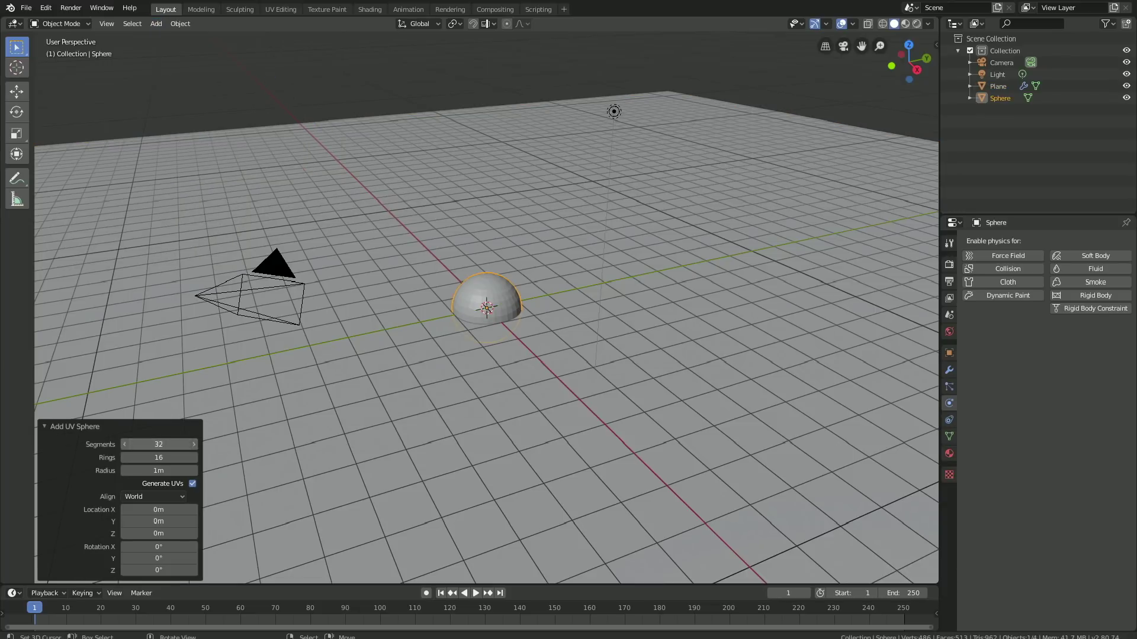
key(Return)
click(160, 459)
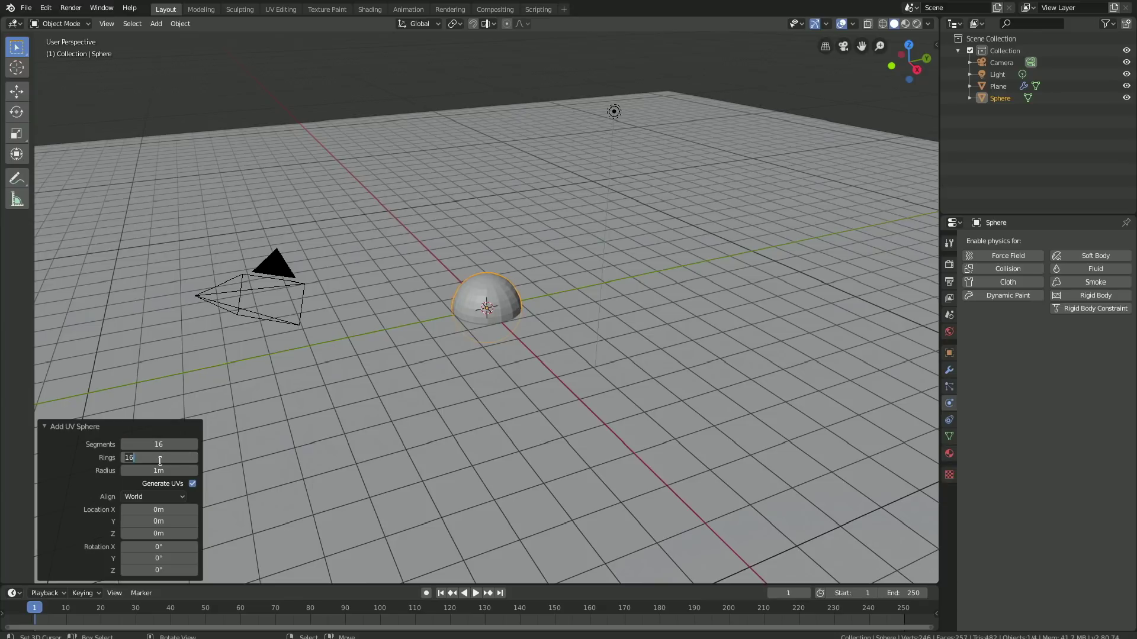
key(Return)
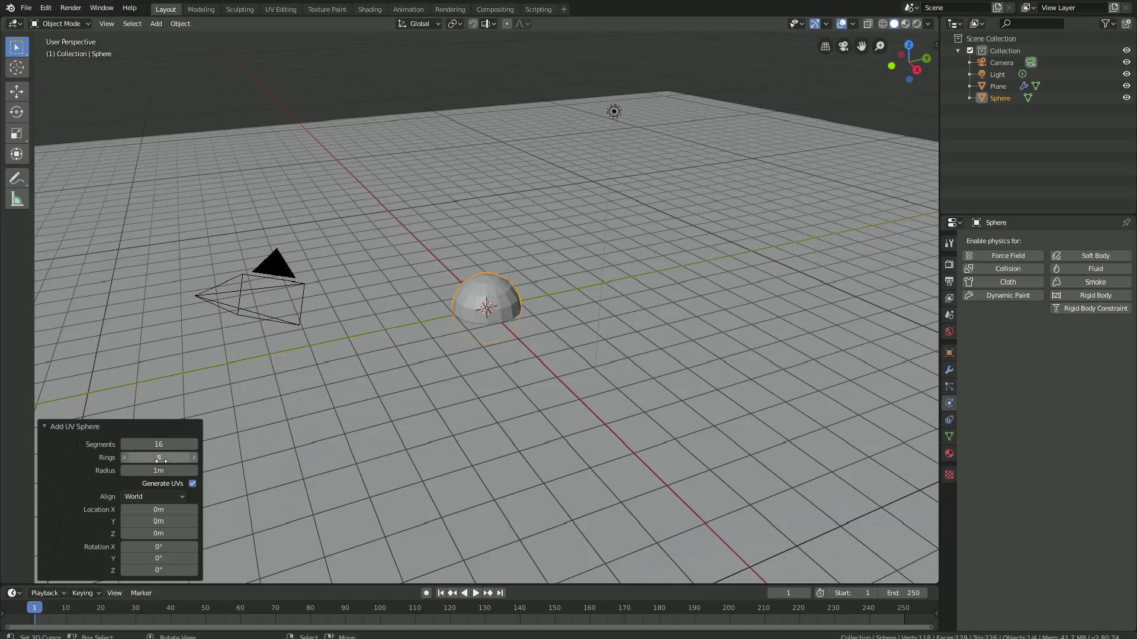
- Raise the sphere about 5.8 m above the plane along the Z axis
key(g)
key(z)
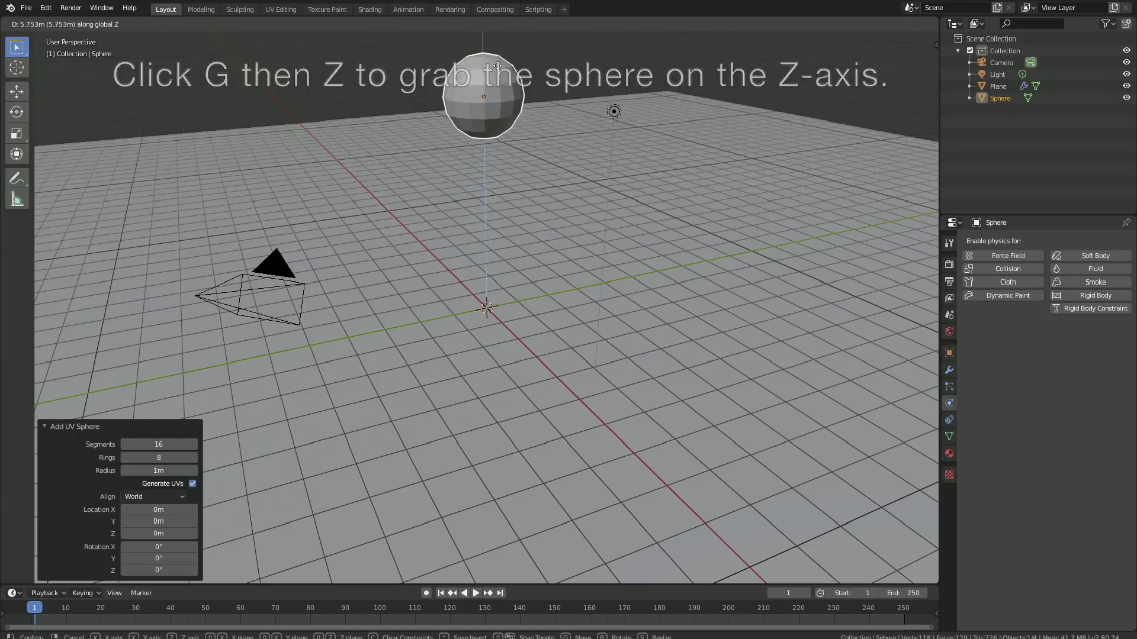
click(498, 66)
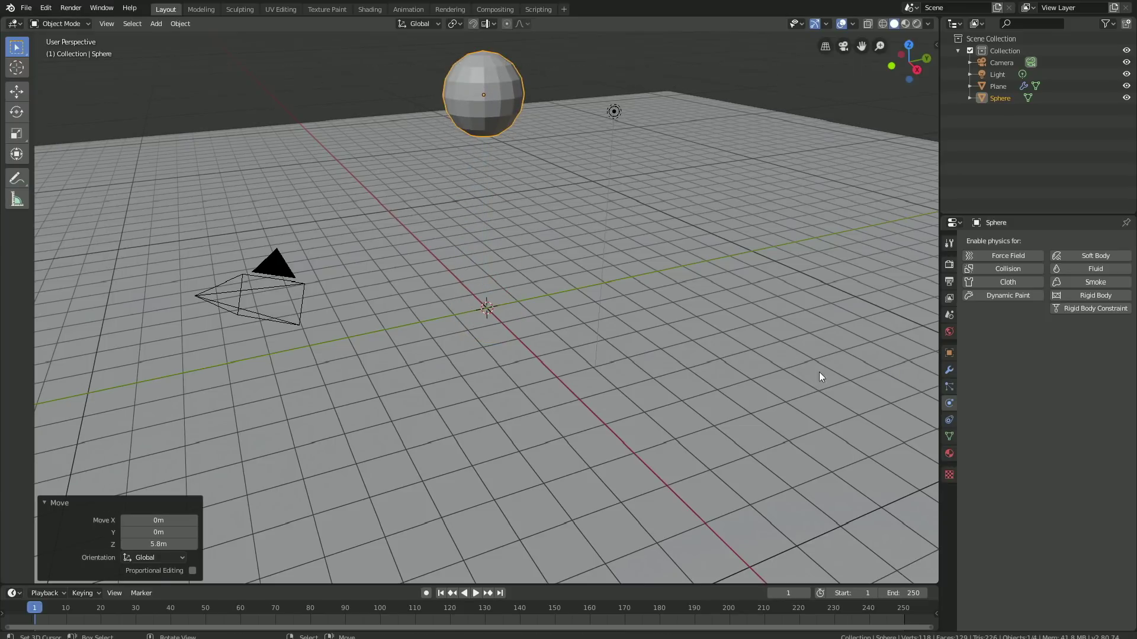
- Add a Subdivision Surface modifier to the sphere with render and viewport levels of 3, and shade it smooth
click(948, 371)
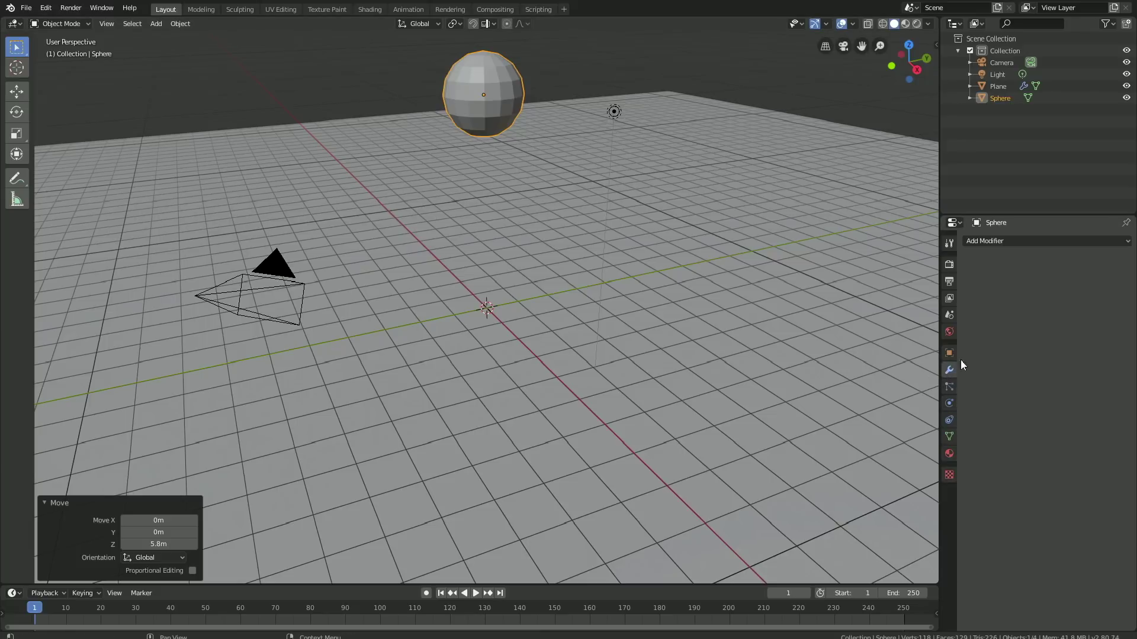
click(992, 249)
click(867, 439)
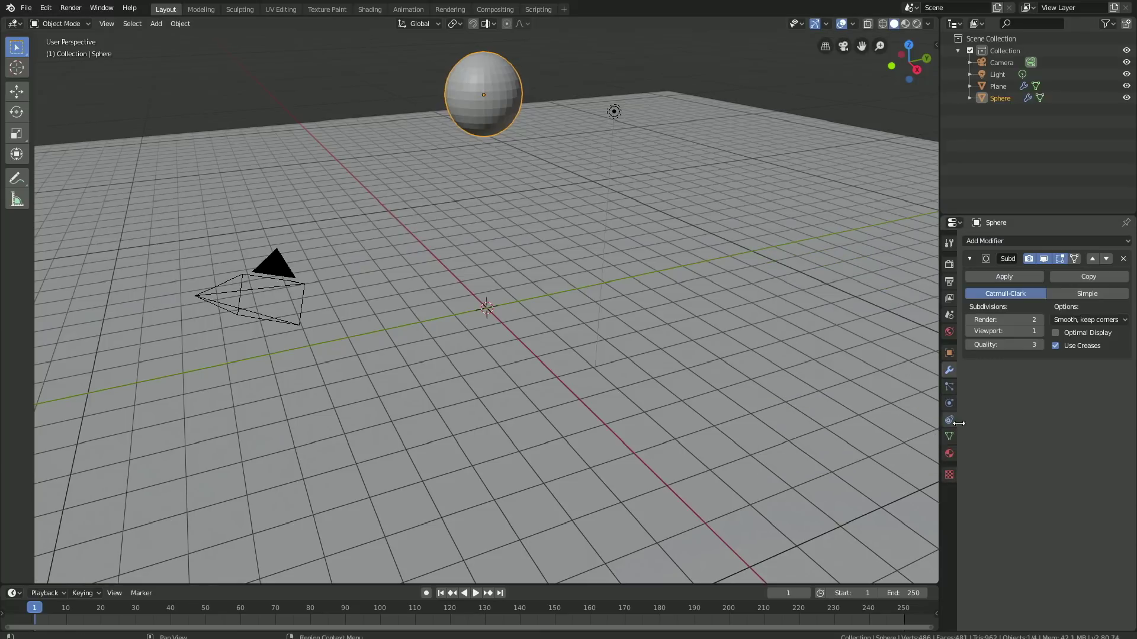
click(1039, 320)
click(1040, 331)
click(1039, 331)
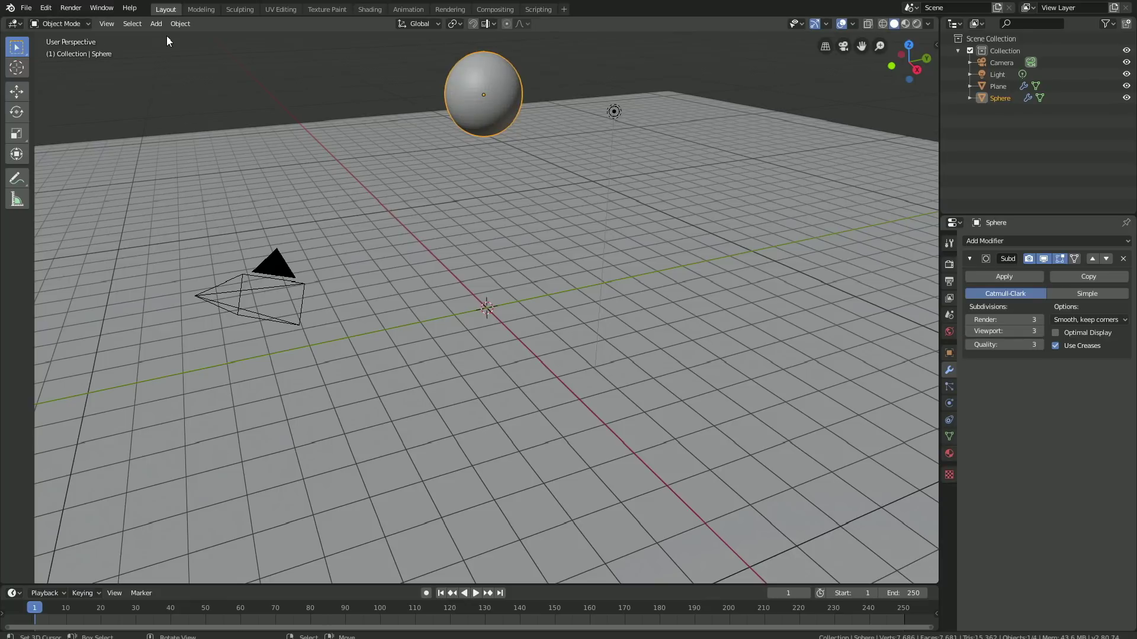
click(176, 23)
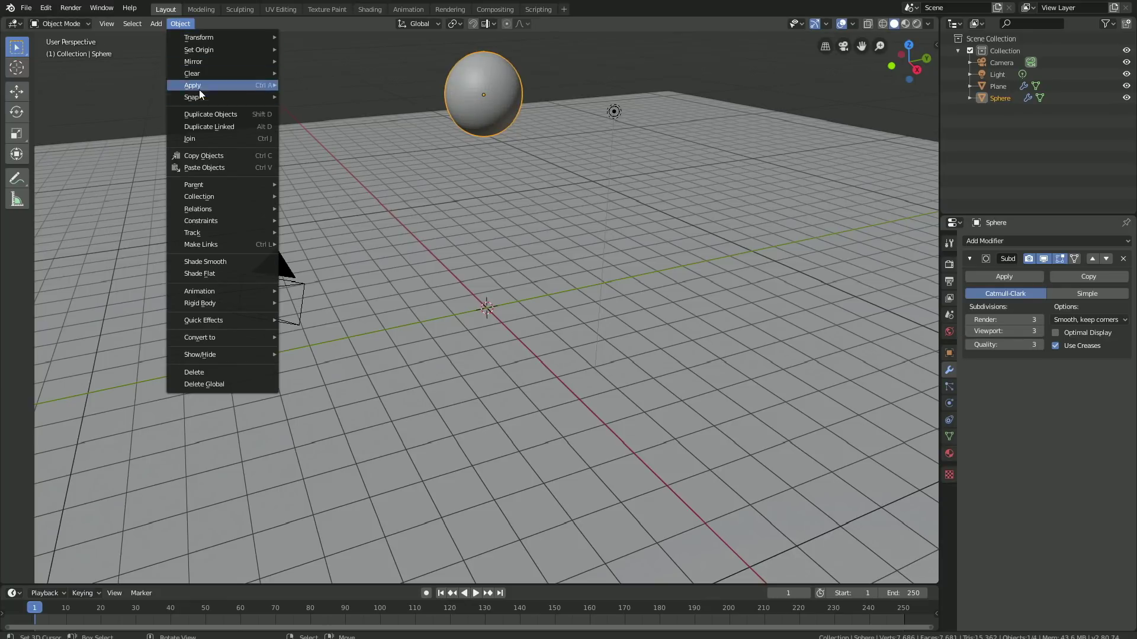
click(212, 263)
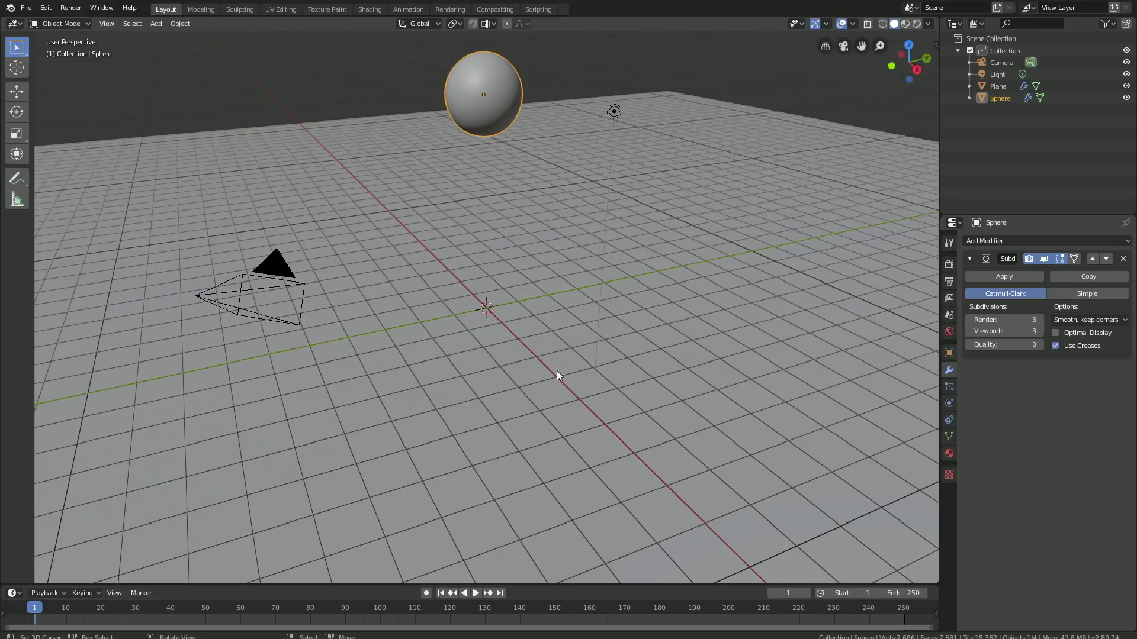
- Enable Soft Body physics on the sphere and set the Bending value of its edges
click(948, 404)
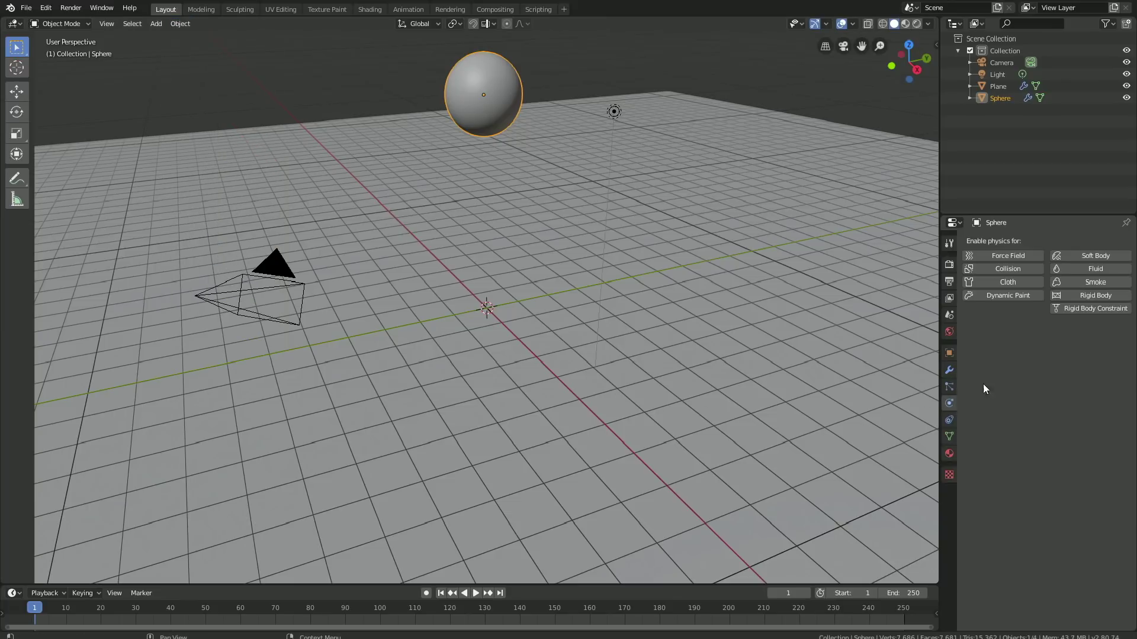
click(1070, 253)
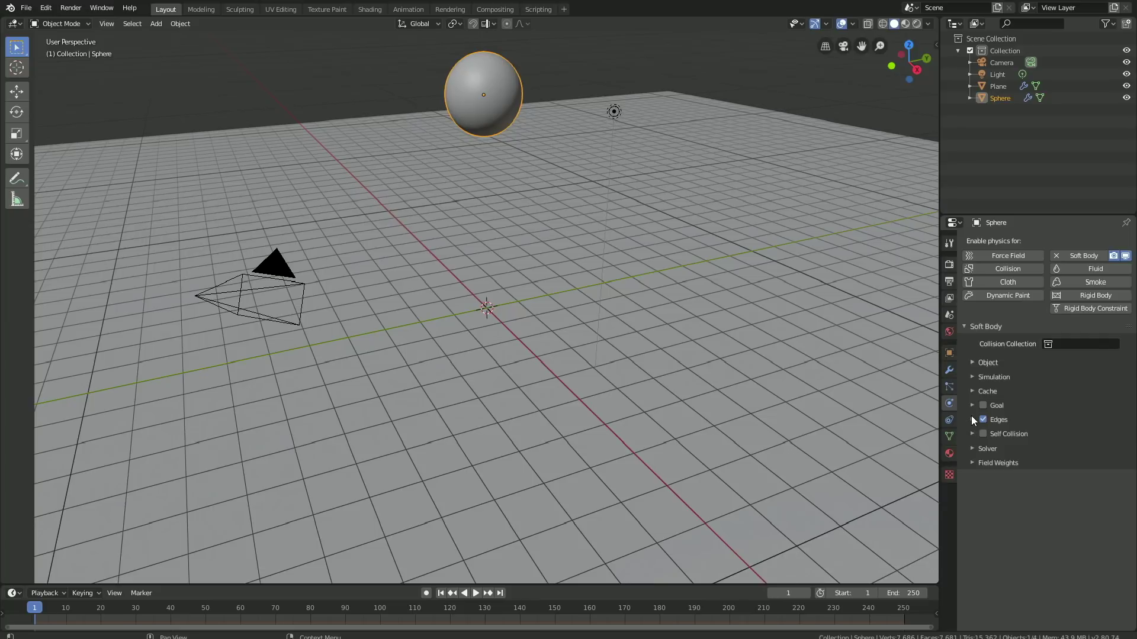
click(971, 417)
click(1069, 512)
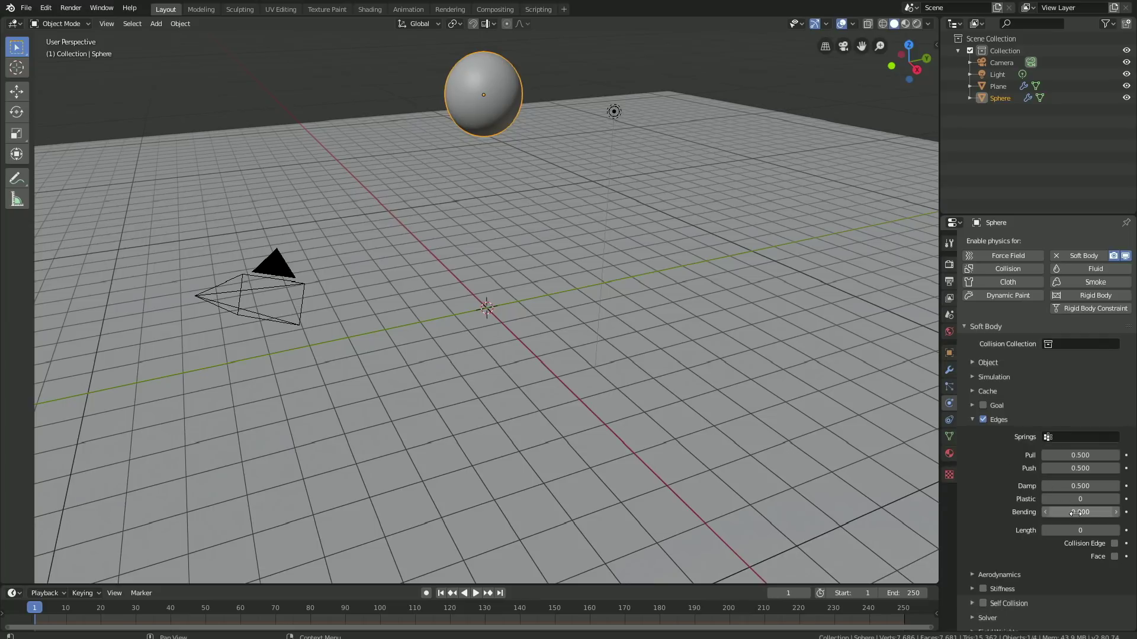
text(0.05)
key(Return)
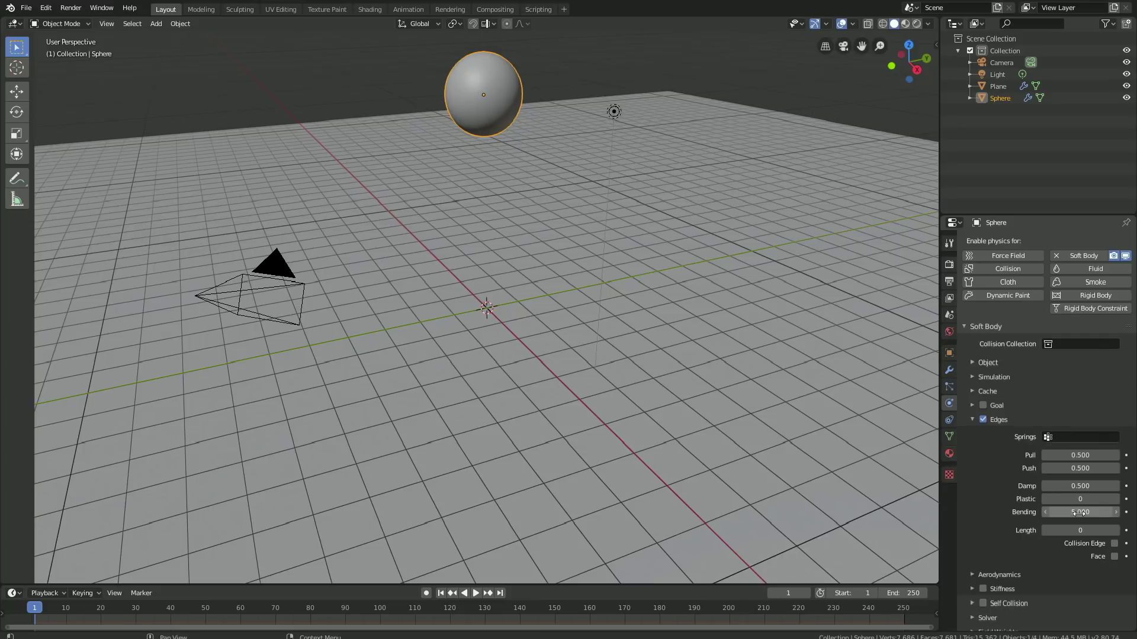
- Bake the sphere's soft body simulation cache for frames 1 to 250 and play back the animation
click(985, 391)
click(1018, 540)
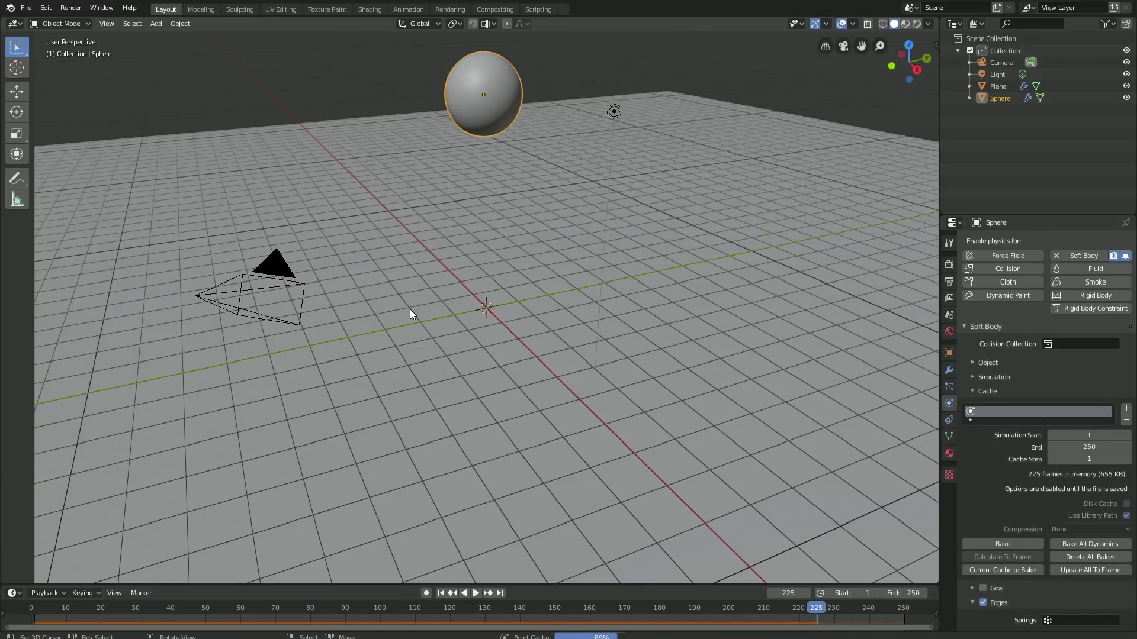
key(space)
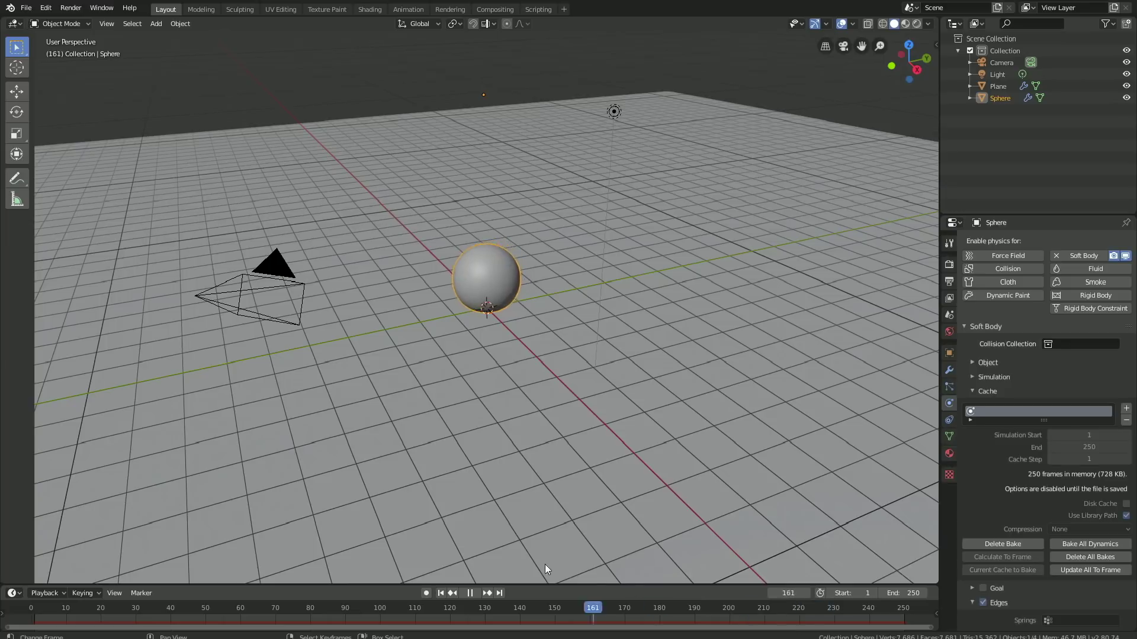
key(space)
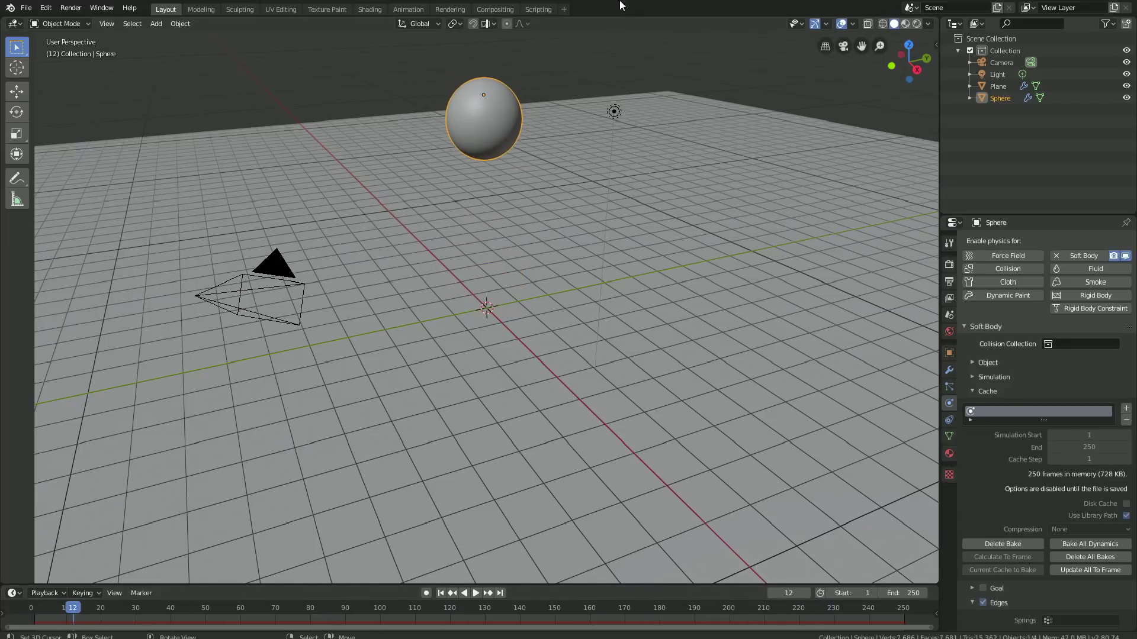
- Select the light, show the viewport in Rendered shading and set the render engine to Cycles with GPU Compute
click(613, 111)
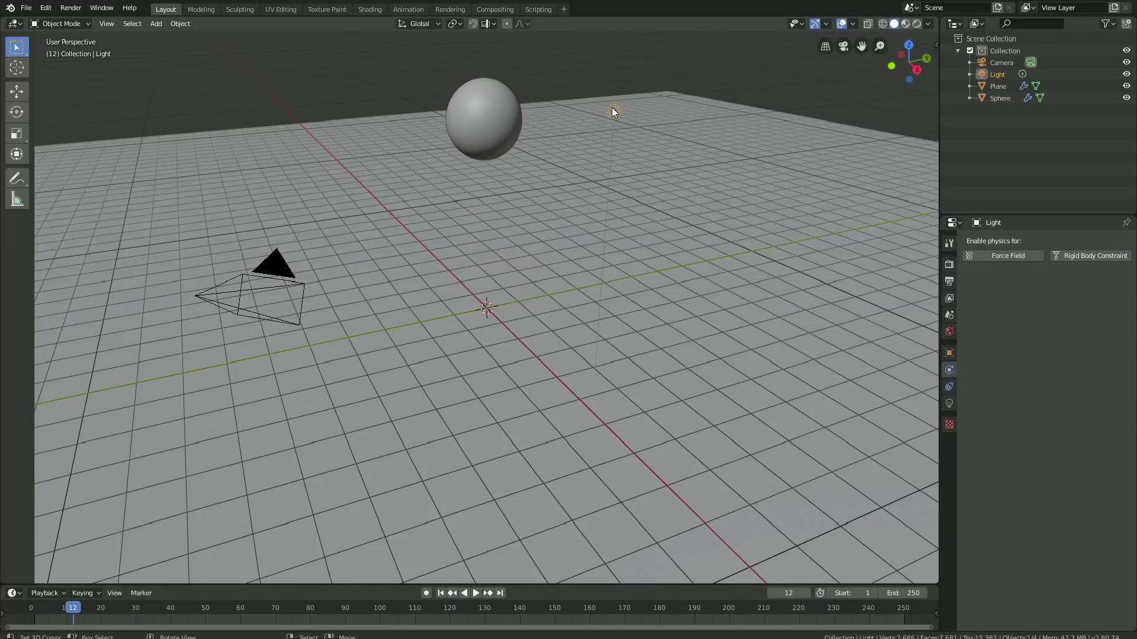
click(917, 24)
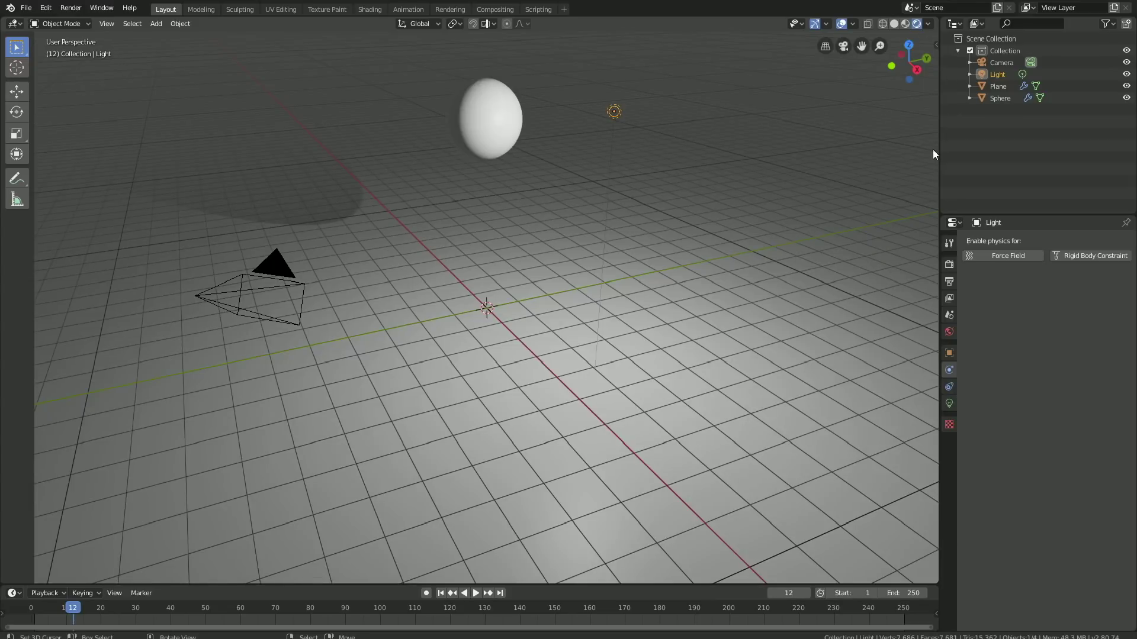
click(949, 264)
click(1085, 242)
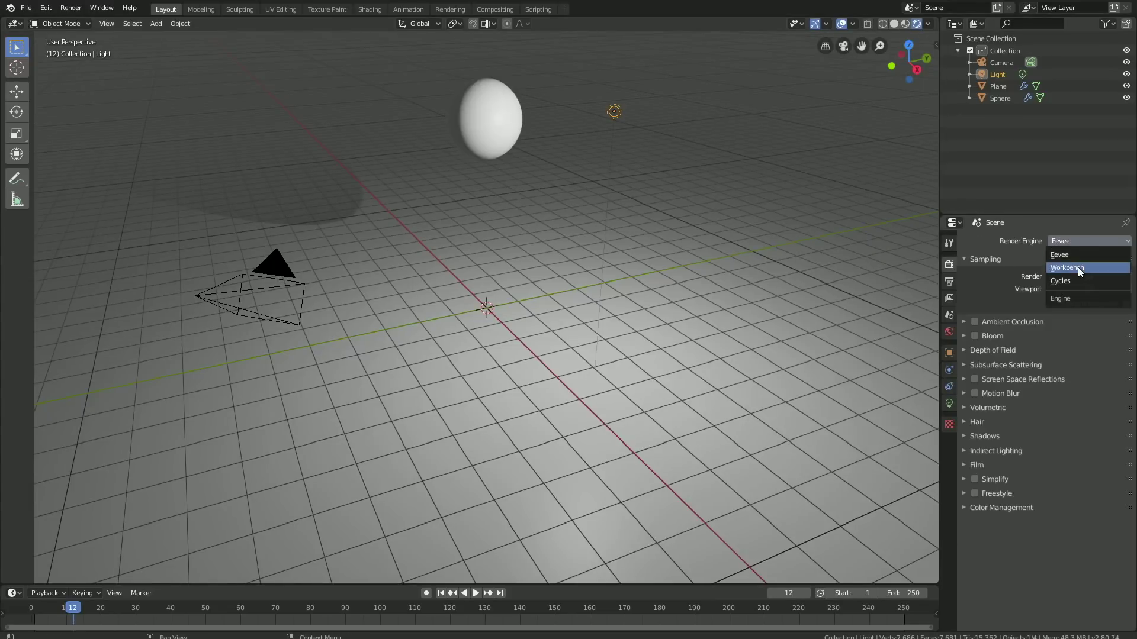
click(1075, 279)
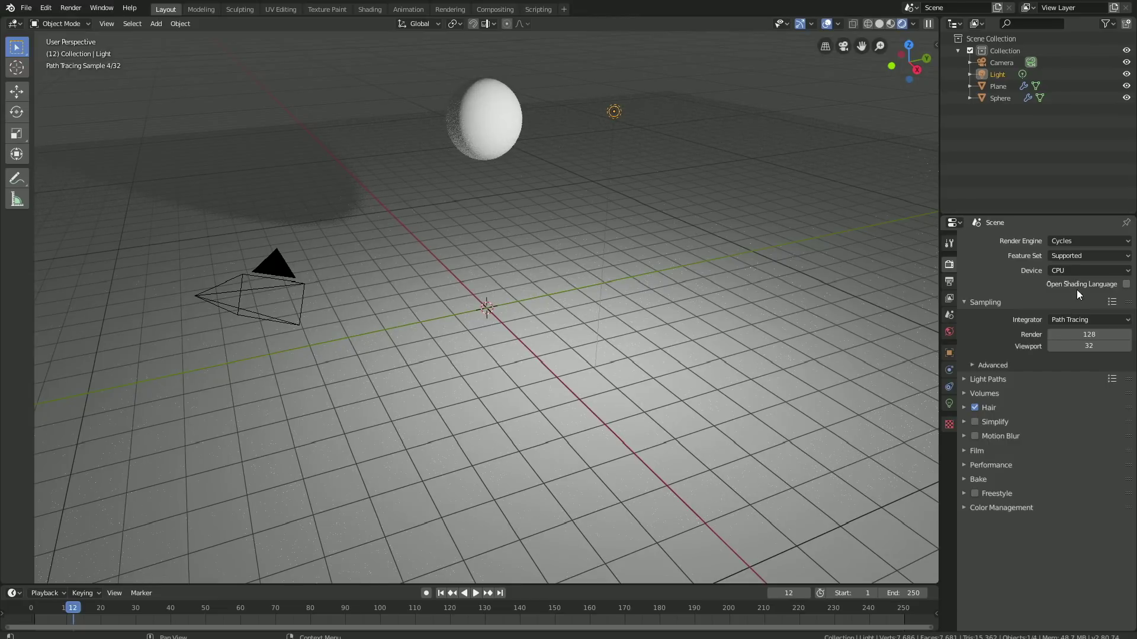
click(1072, 269)
click(1064, 297)
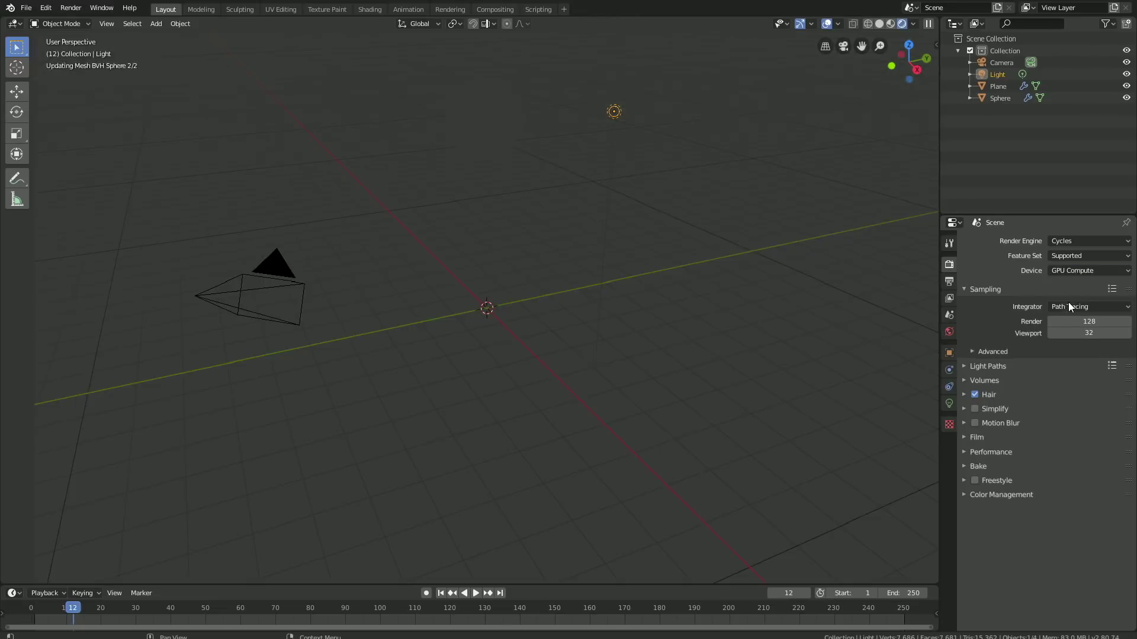
- Set both the render and viewport sampling to 200 samples
mouse_move(1079, 321)
mouse_down()
mouse_move(1079, 334)
mouse_move(1080, 321)
mouse_up()
text(200)
key(Return)
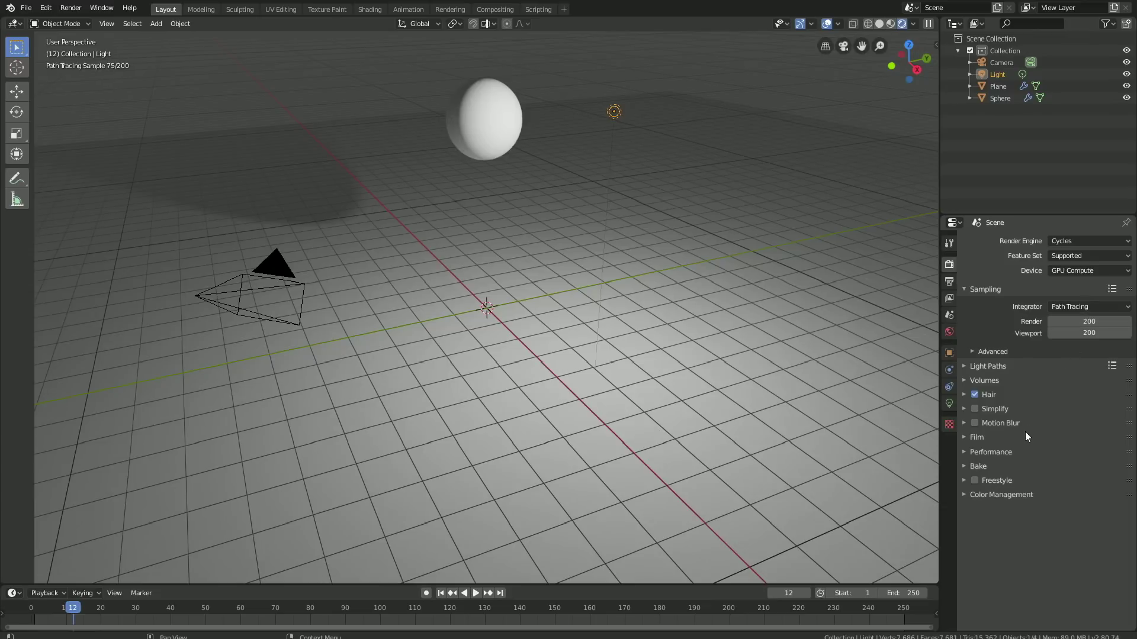
- Set the render tile size to 512 by 512 and enable the animated seed in the advanced sampling settings
click(1015, 450)
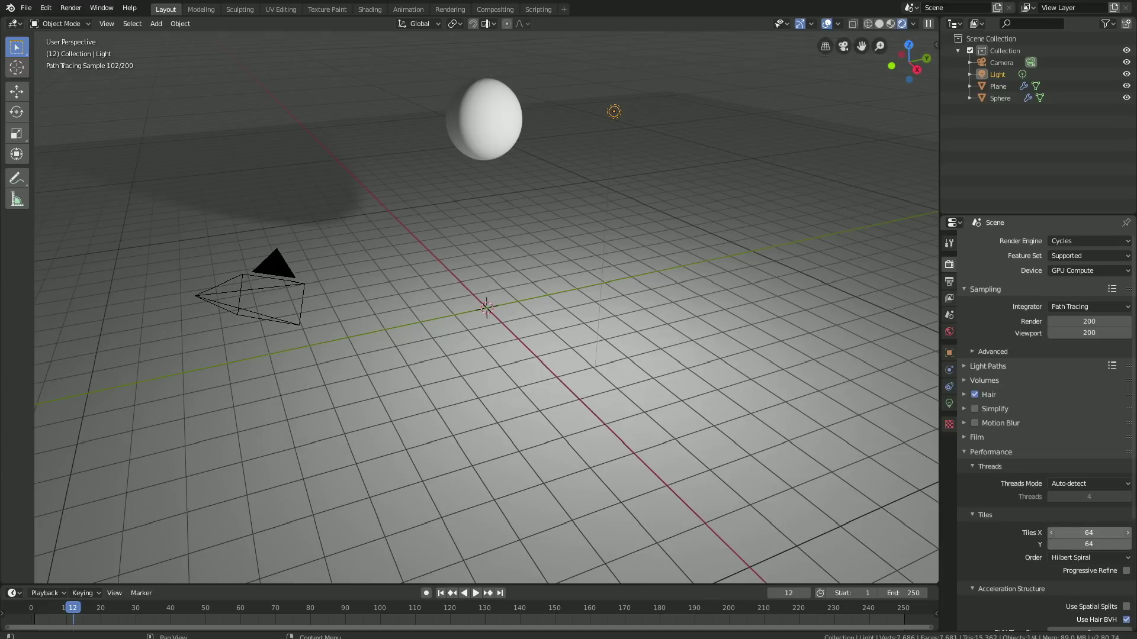
click(1116, 532)
text(512)
key(Return)
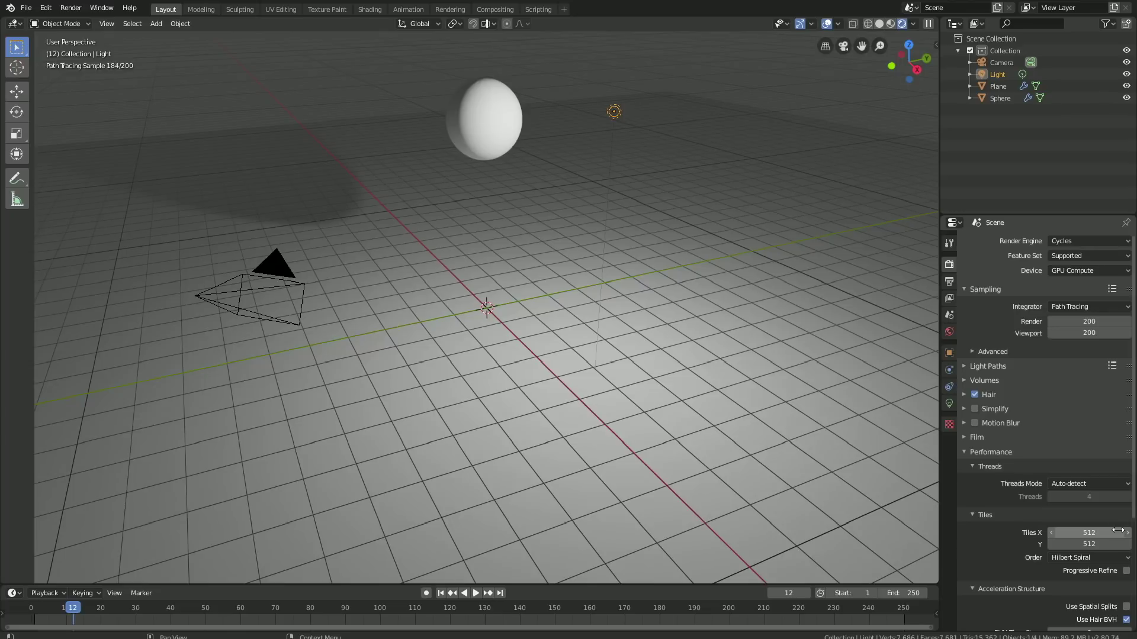
click(987, 350)
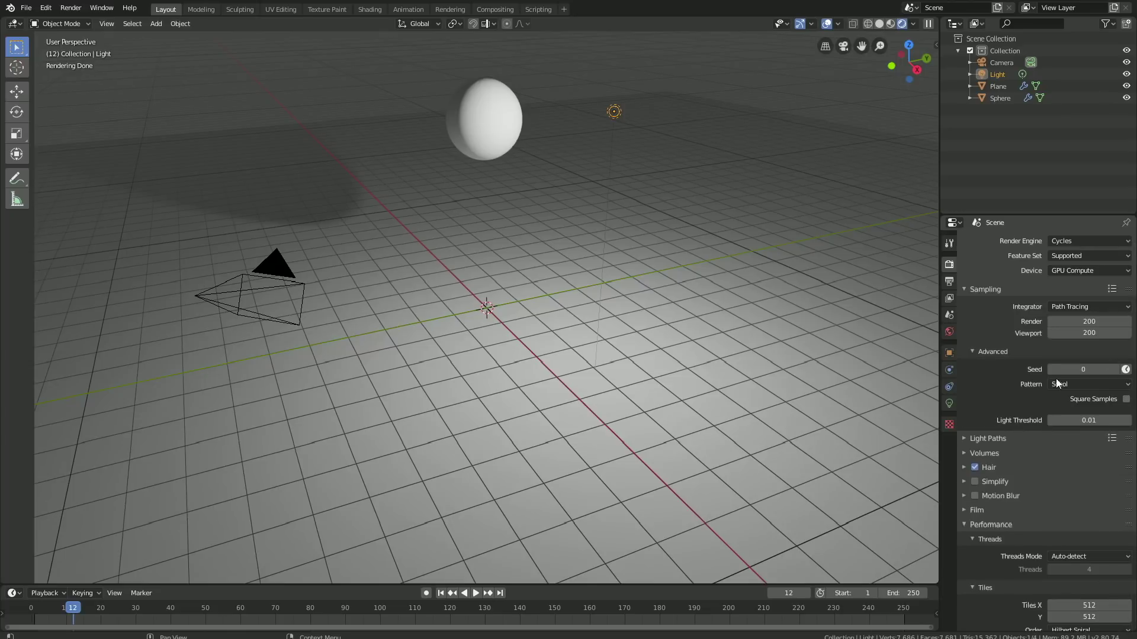
click(1126, 370)
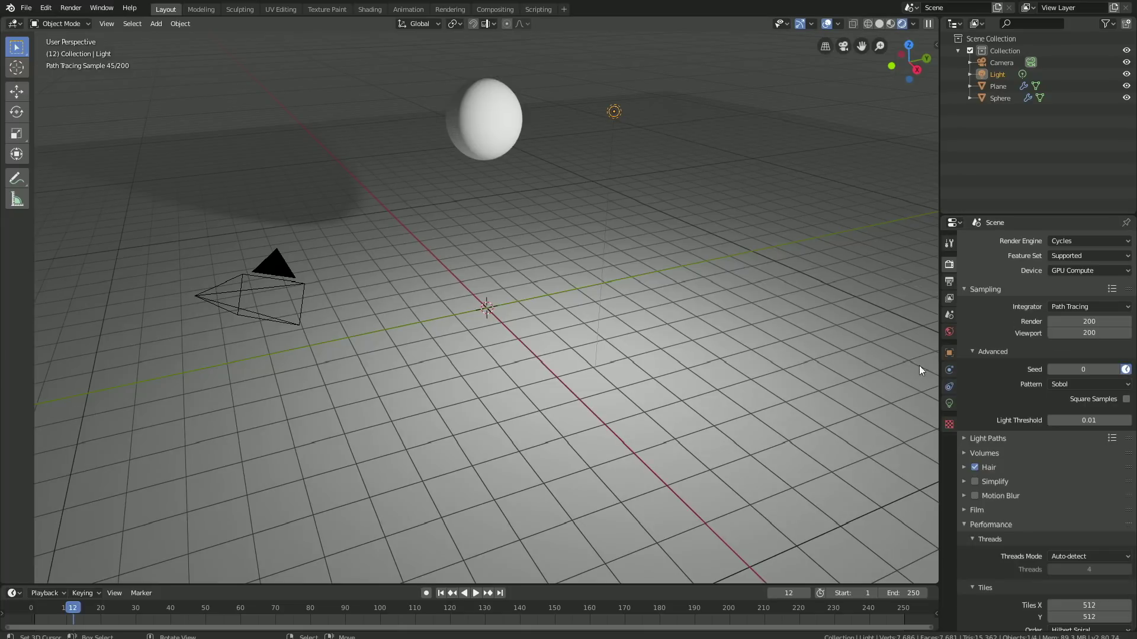
- Change the light's type to Sun and set its strength to 15
click(949, 404)
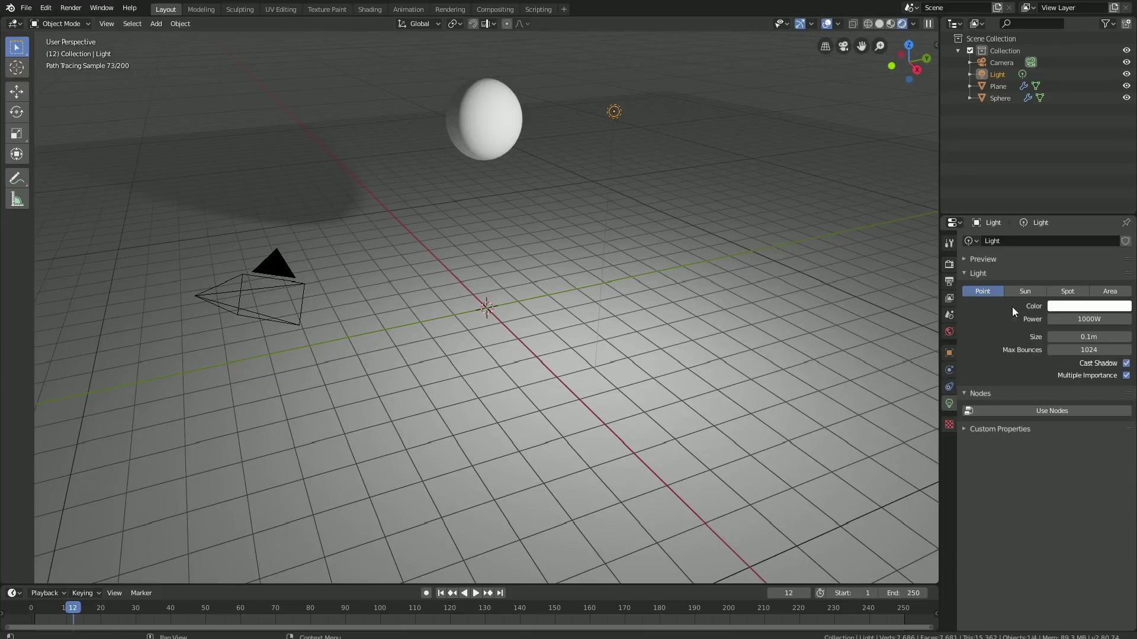
click(1015, 290)
click(1090, 316)
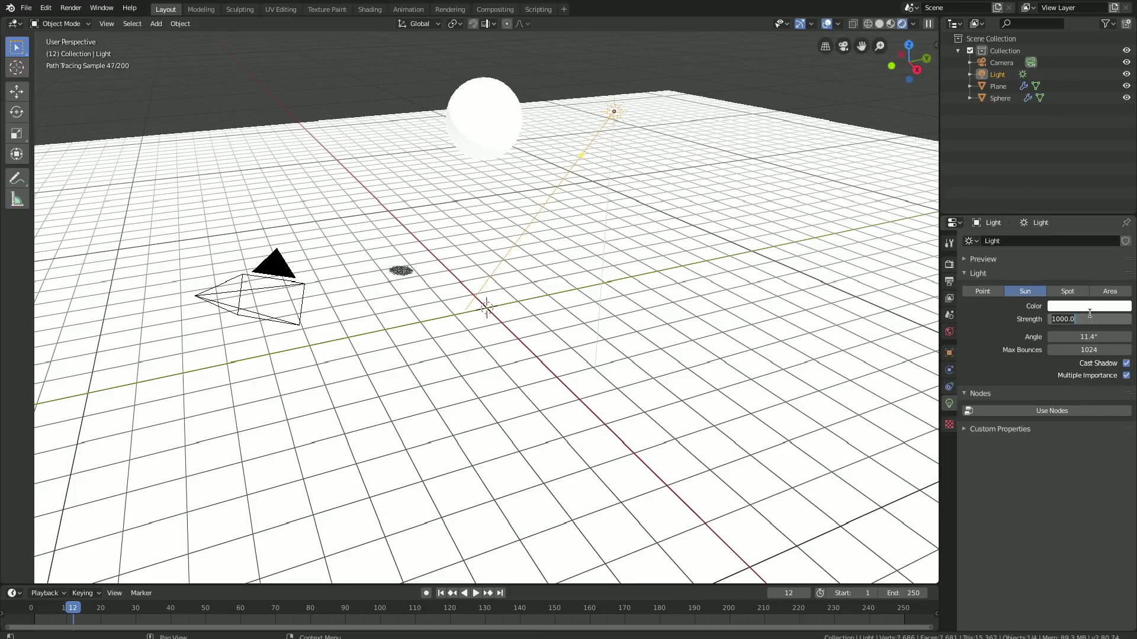
text(15)
key(Return)
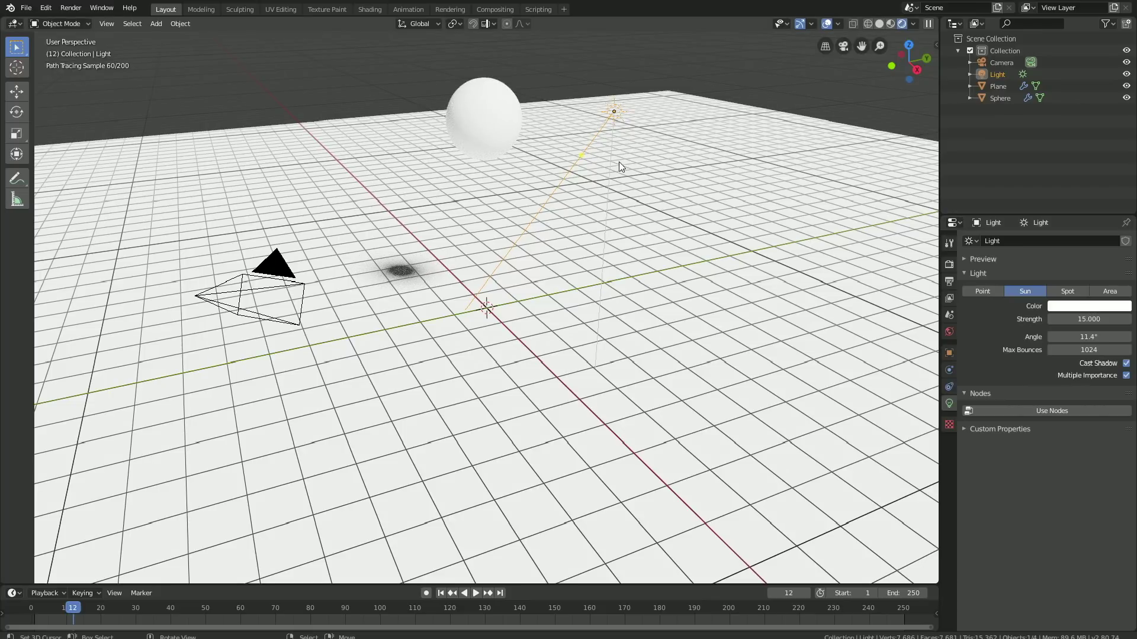
- Give the sphere a new Diffuse BSDF material with a blue colour of about hue 0.615 and saturation 0.784
click(495, 108)
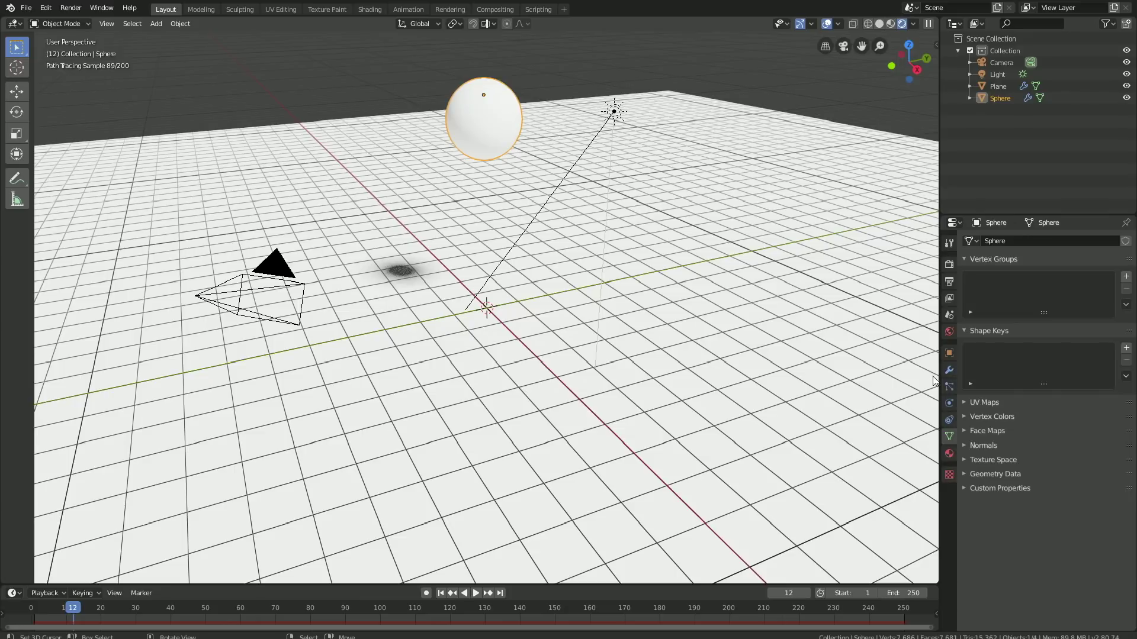
click(950, 453)
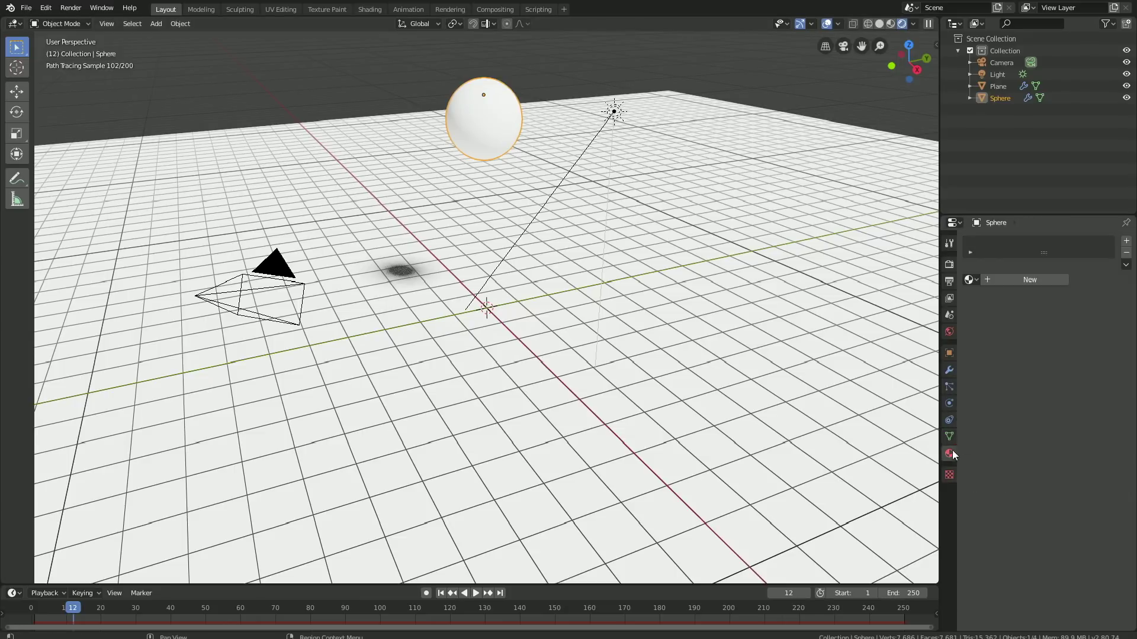
click(1022, 278)
click(1054, 330)
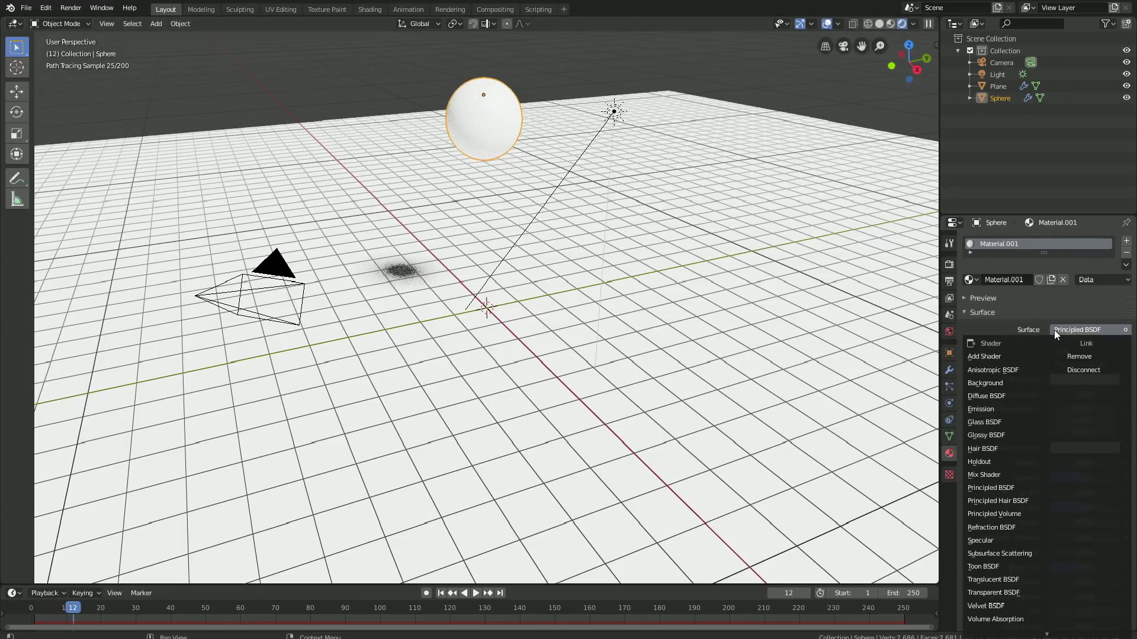
click(997, 396)
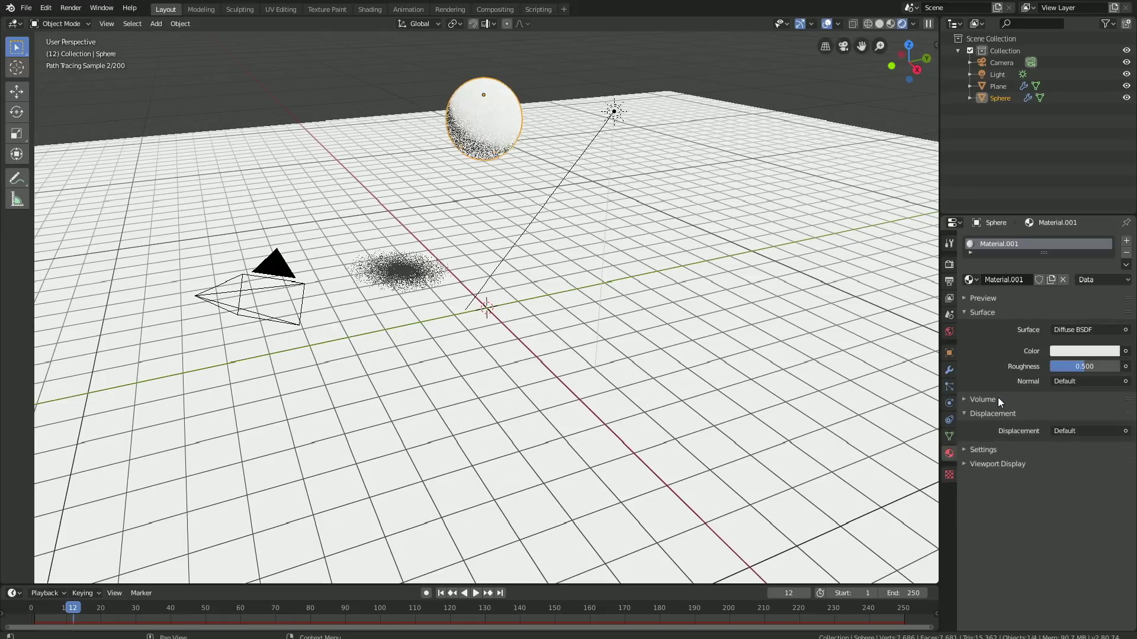
click(1070, 352)
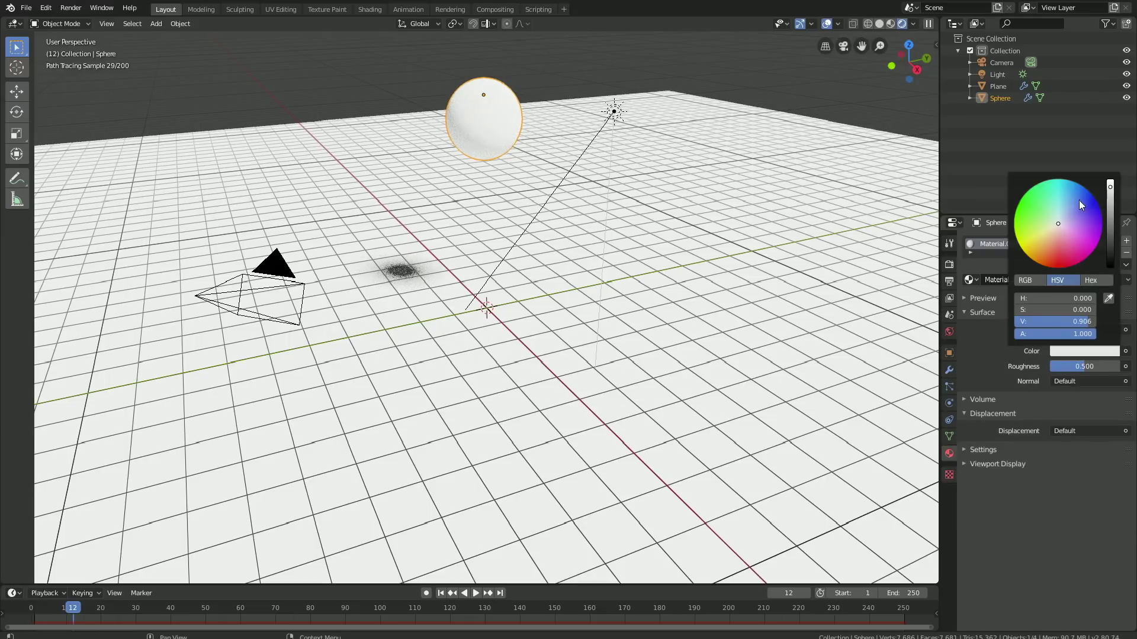
mouse_move(1079, 200)
mouse_down()
mouse_move(1086, 192)
mouse_move(1075, 210)
mouse_move(1081, 198)
mouse_up()
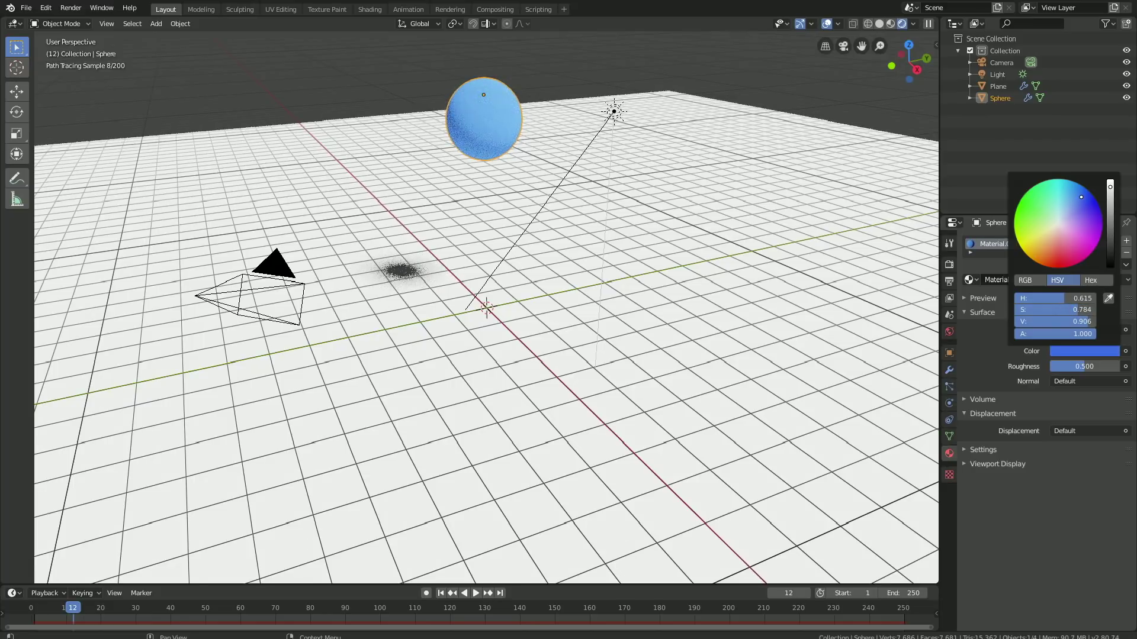
- Hide the viewport overlays, then lock the camera to the camera view and frame the sphere and its shadow at frame 0
click(825, 26)
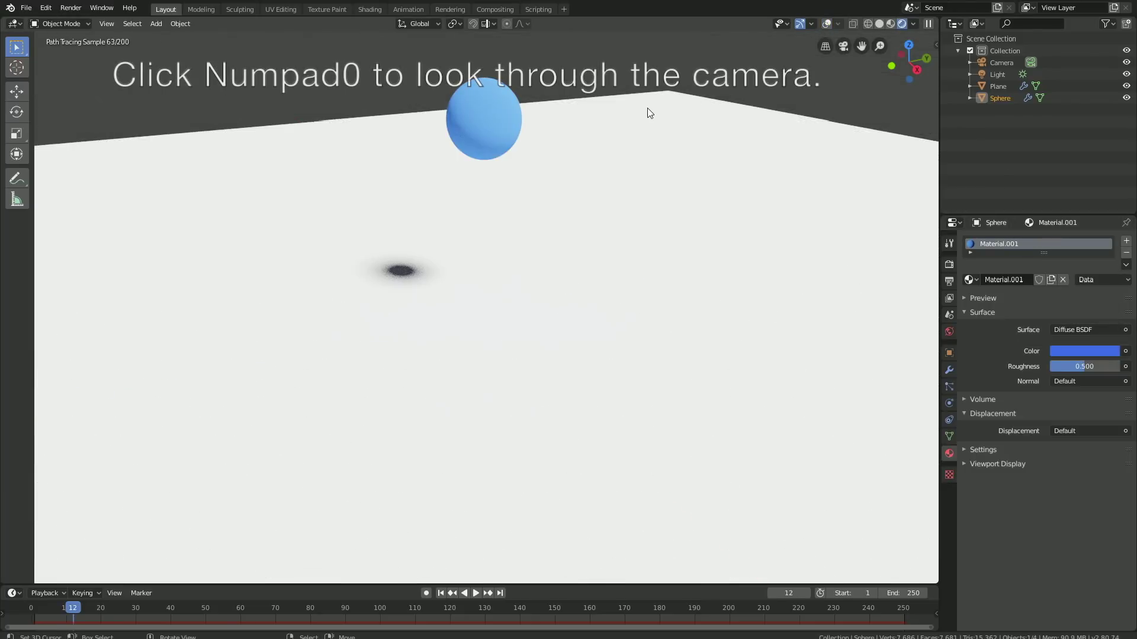
key(KP_0)
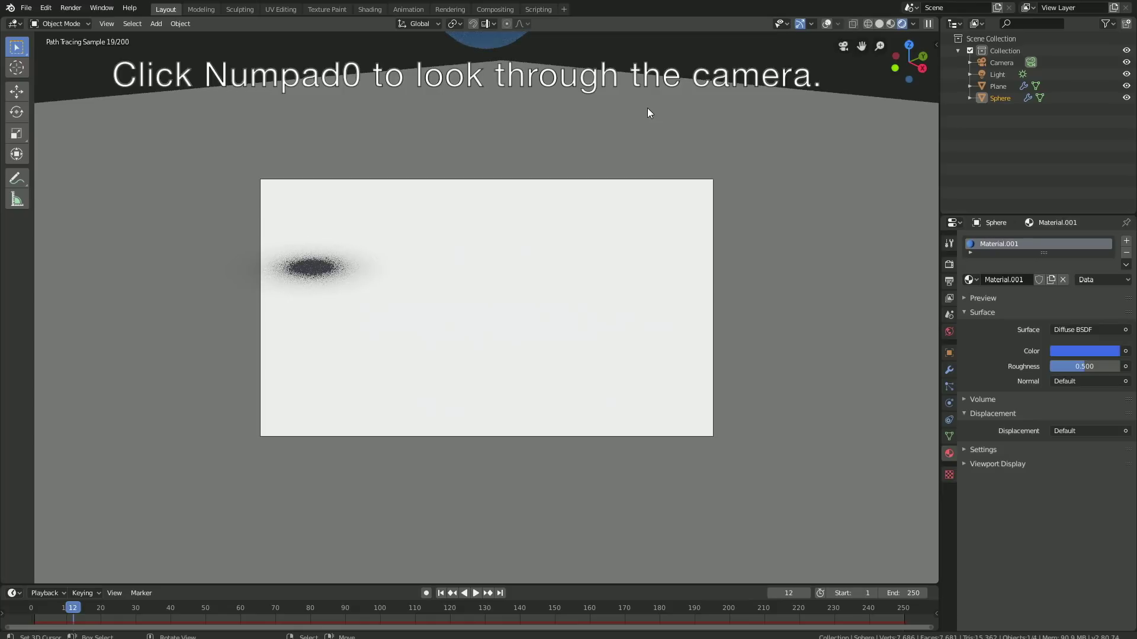
key(n)
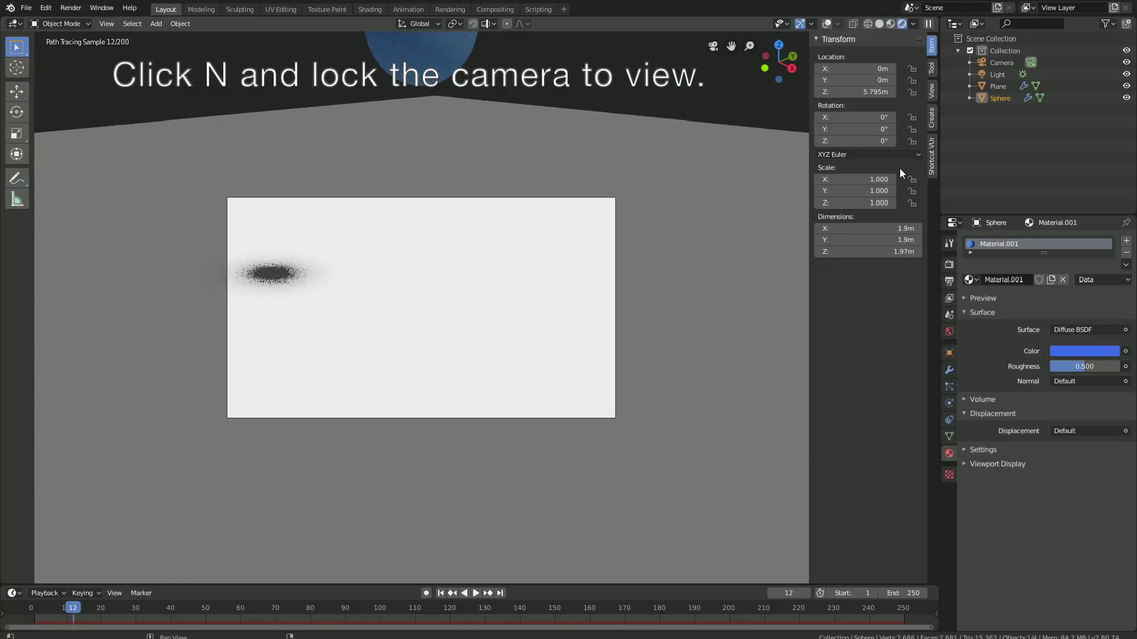
click(931, 92)
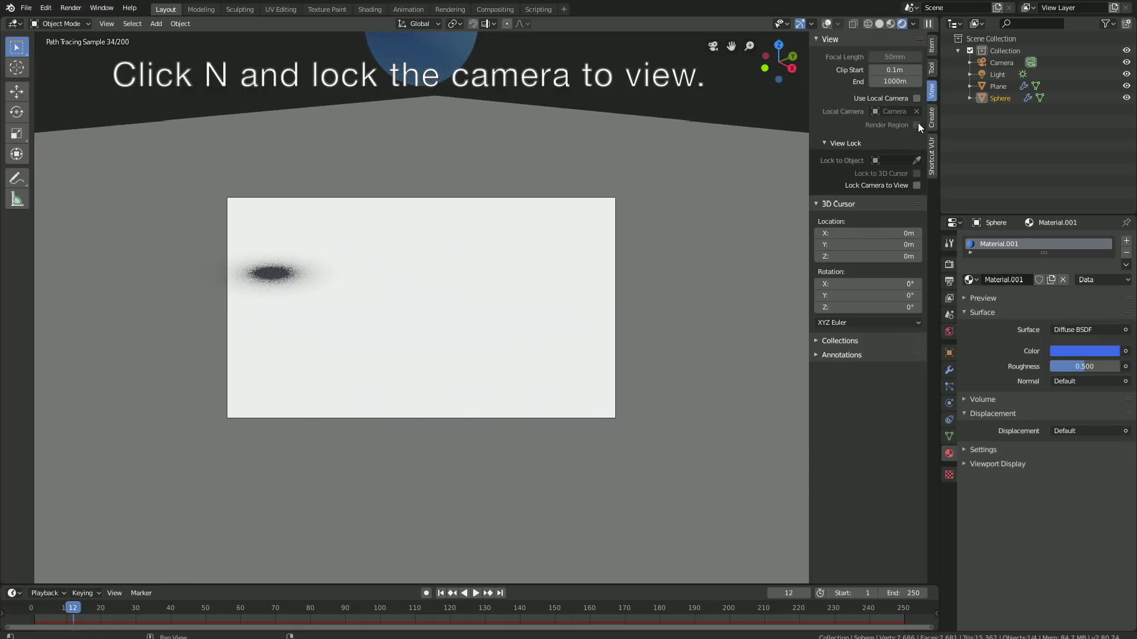
click(915, 183)
middle_drag(702, 168, 637, 221)
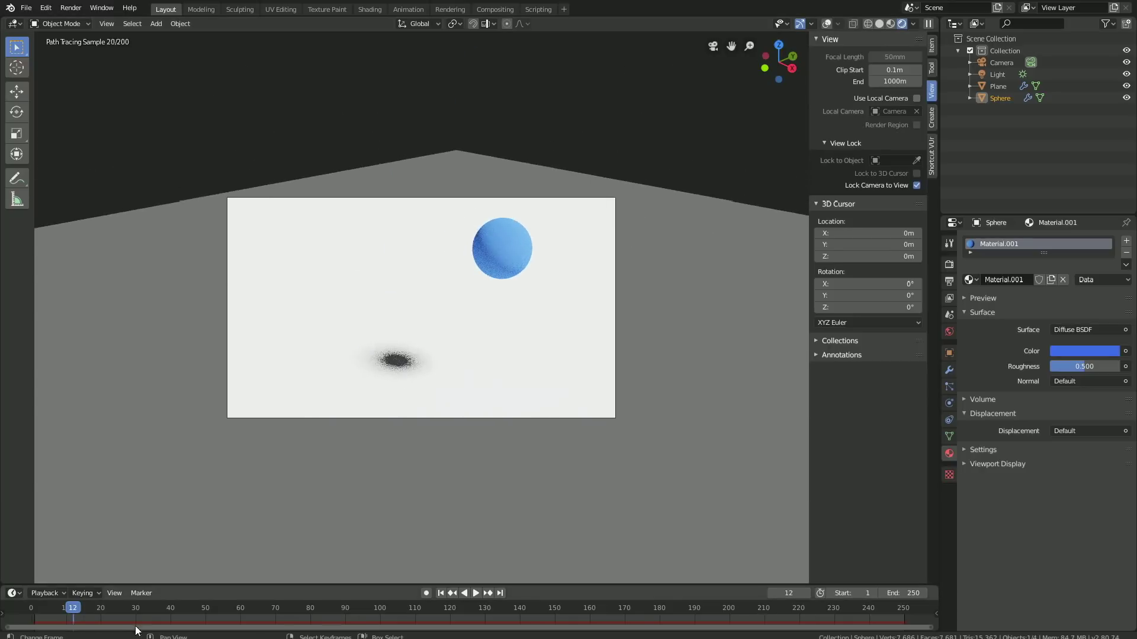
drag(136, 630, 23, 630)
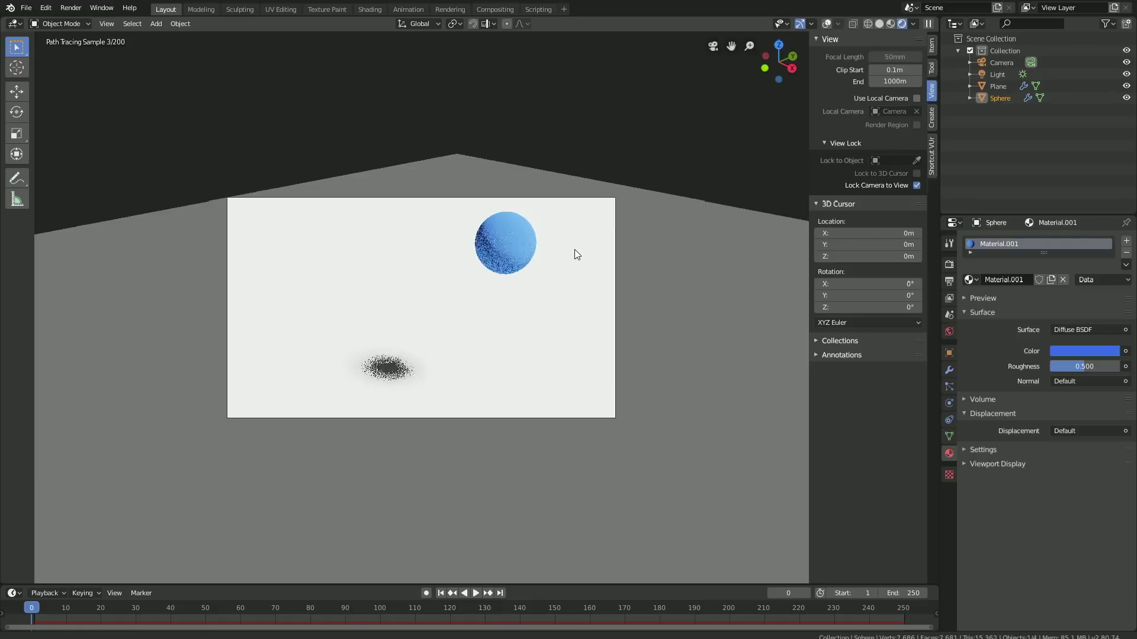
- Rotate the sun light about -110° around the global Z axis and play back the animation
click(1010, 72)
key(r)
key(z)
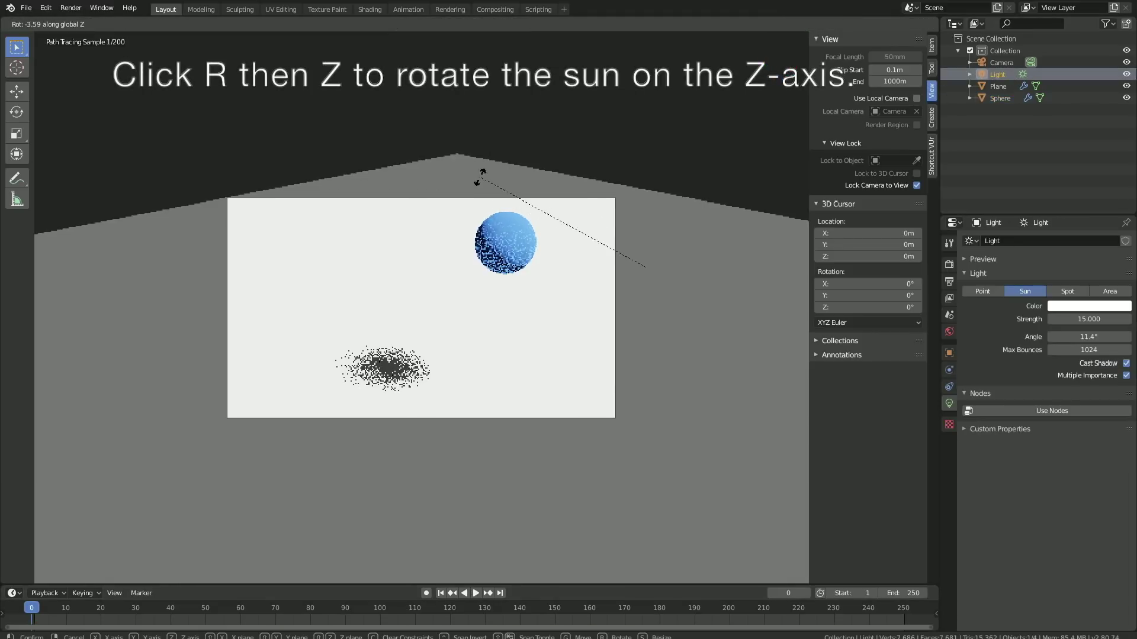
mouse_move(668, 244)
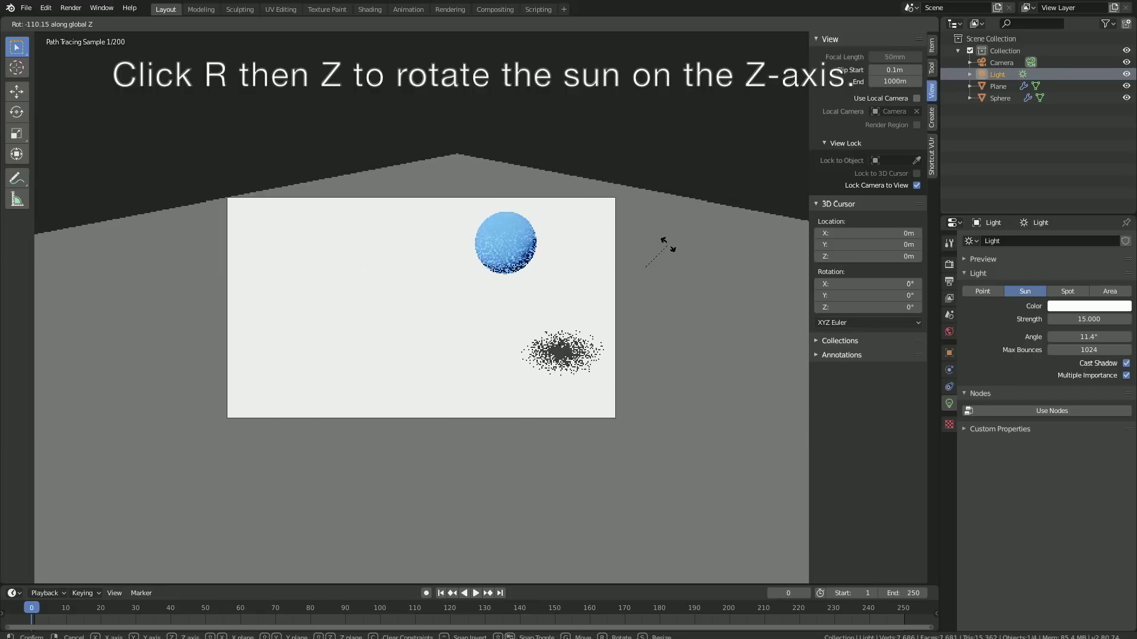
click(664, 253)
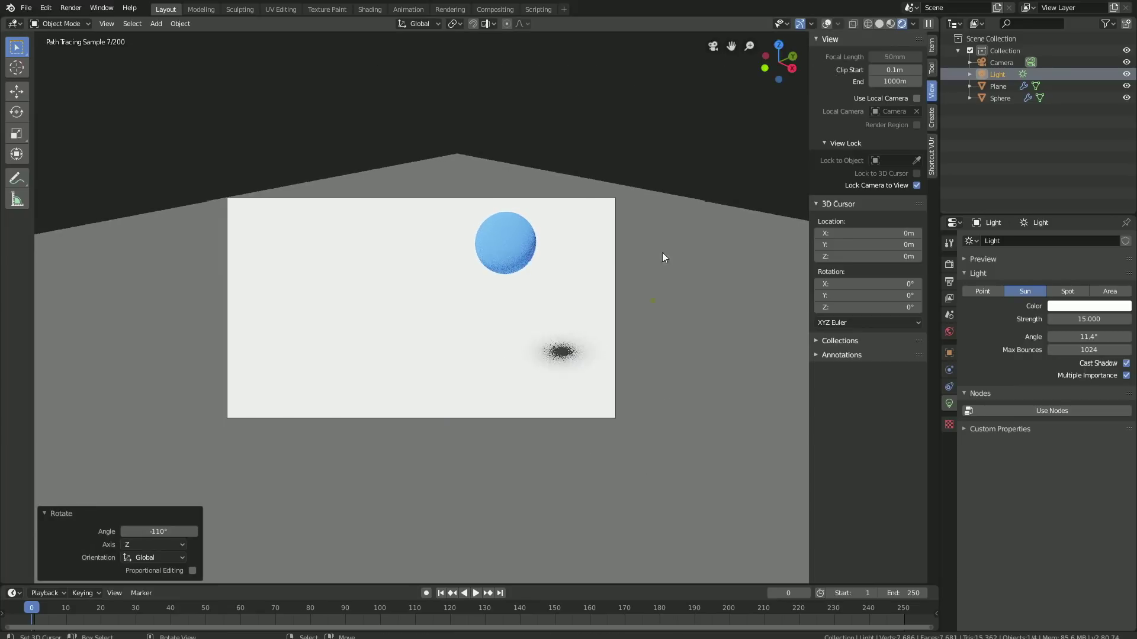
key(space)
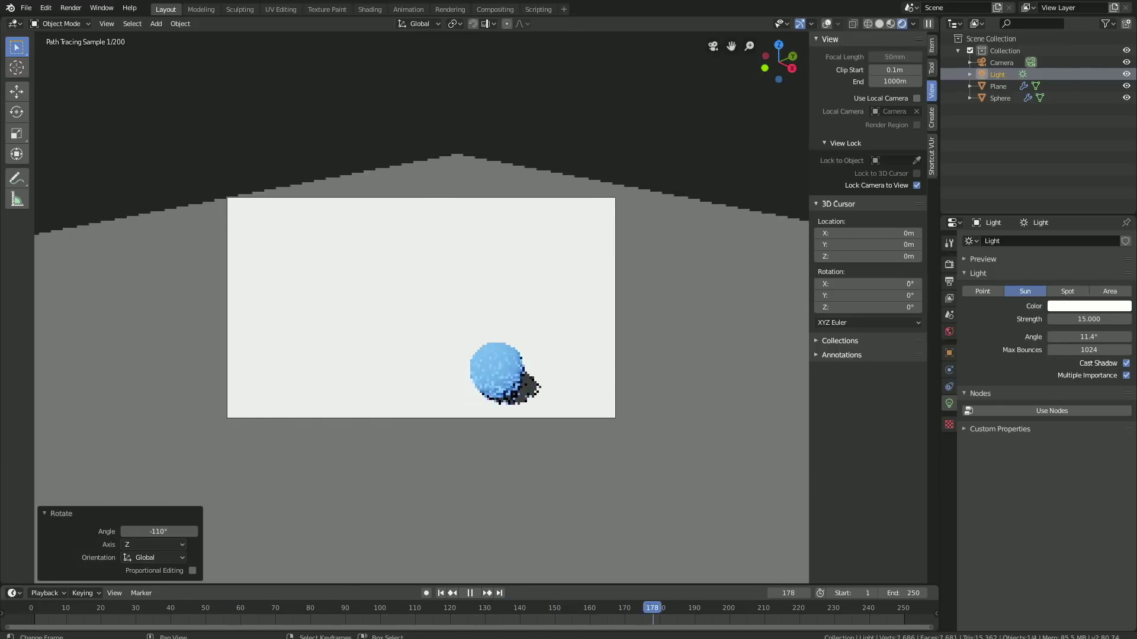
key(space)
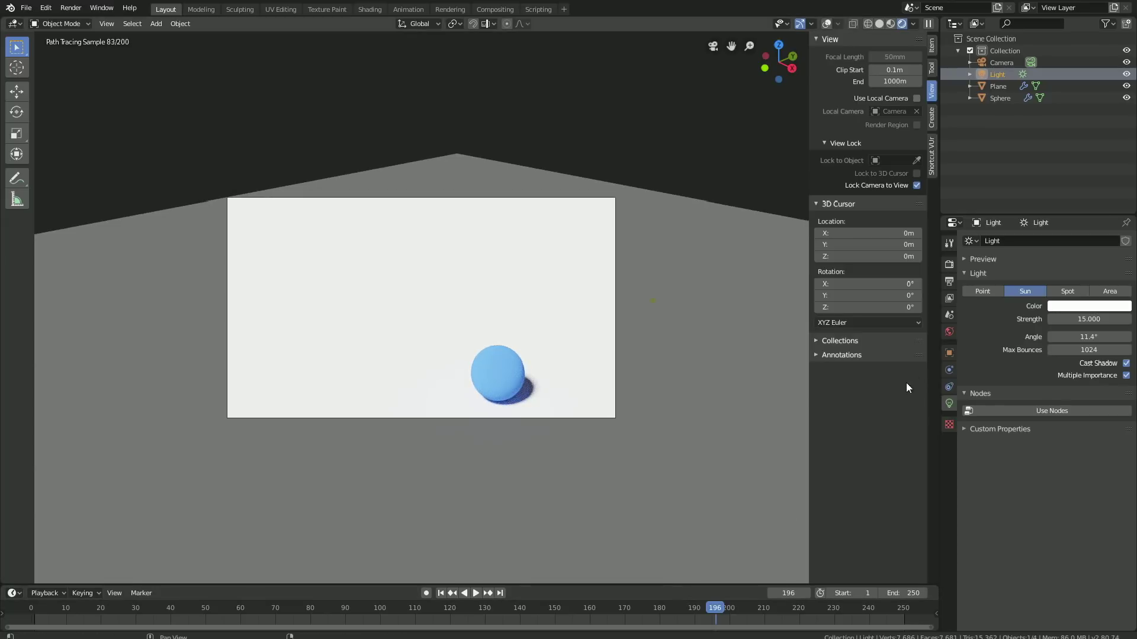
- Set the output frame rate to 30 fps and the file format to AVI JPEG with 100% quality
click(949, 281)
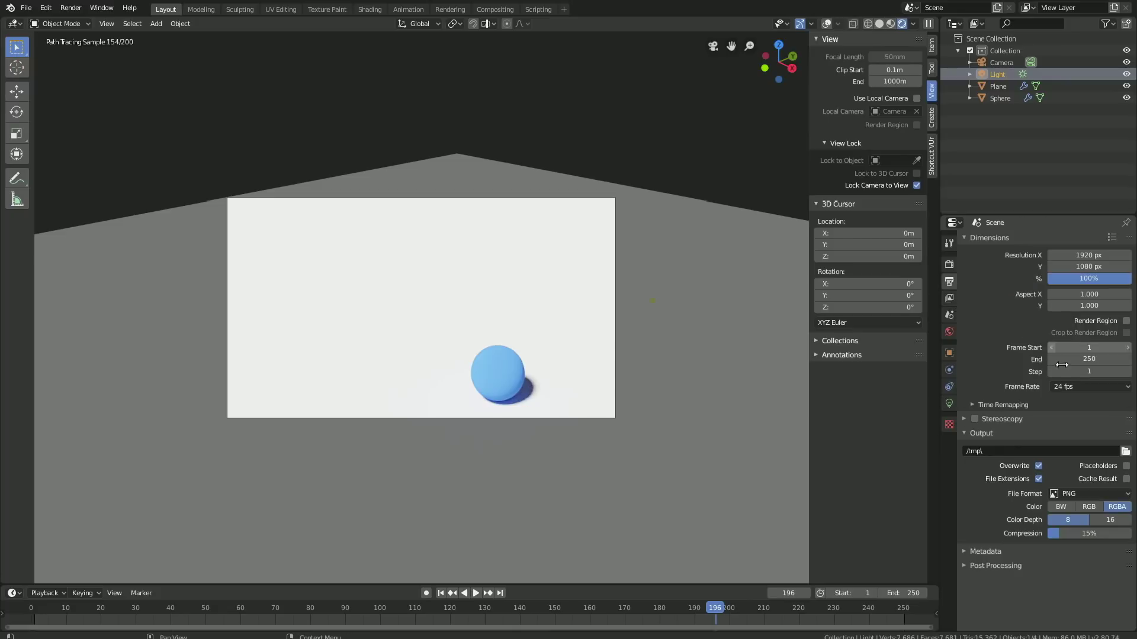
click(1070, 385)
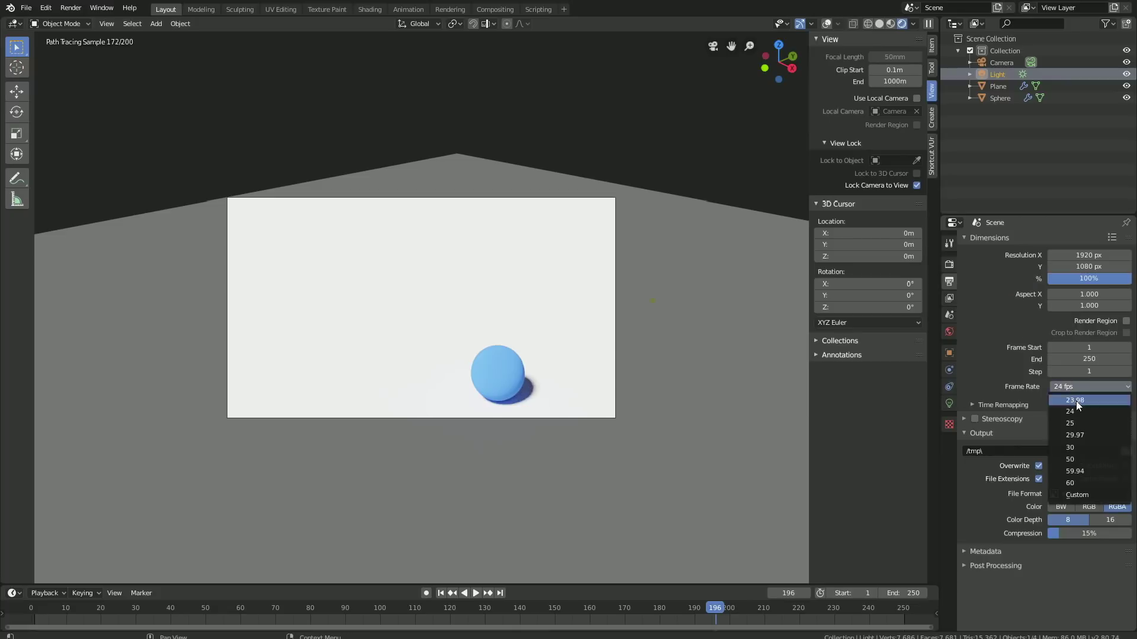
click(1076, 448)
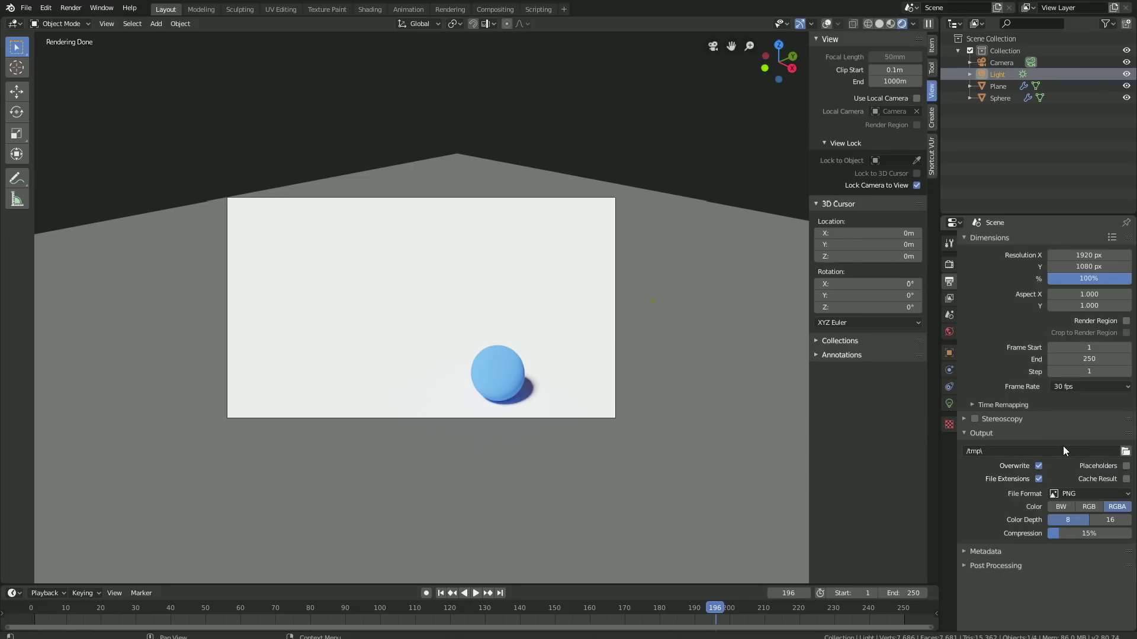
click(1077, 496)
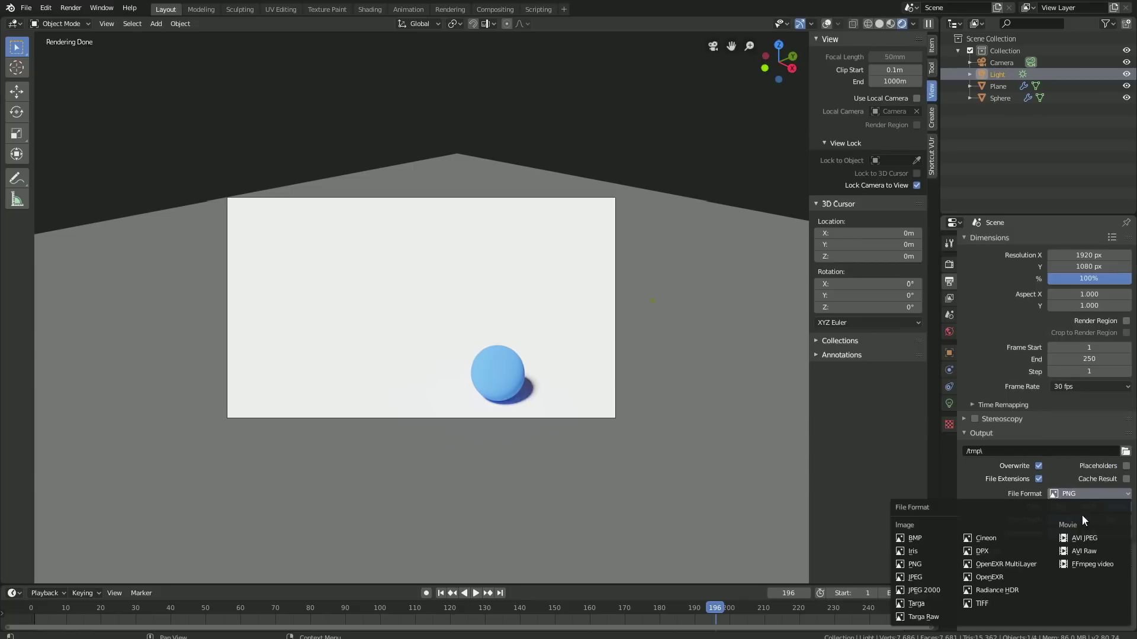
click(1086, 536)
drag(1086, 531, 1128, 519)
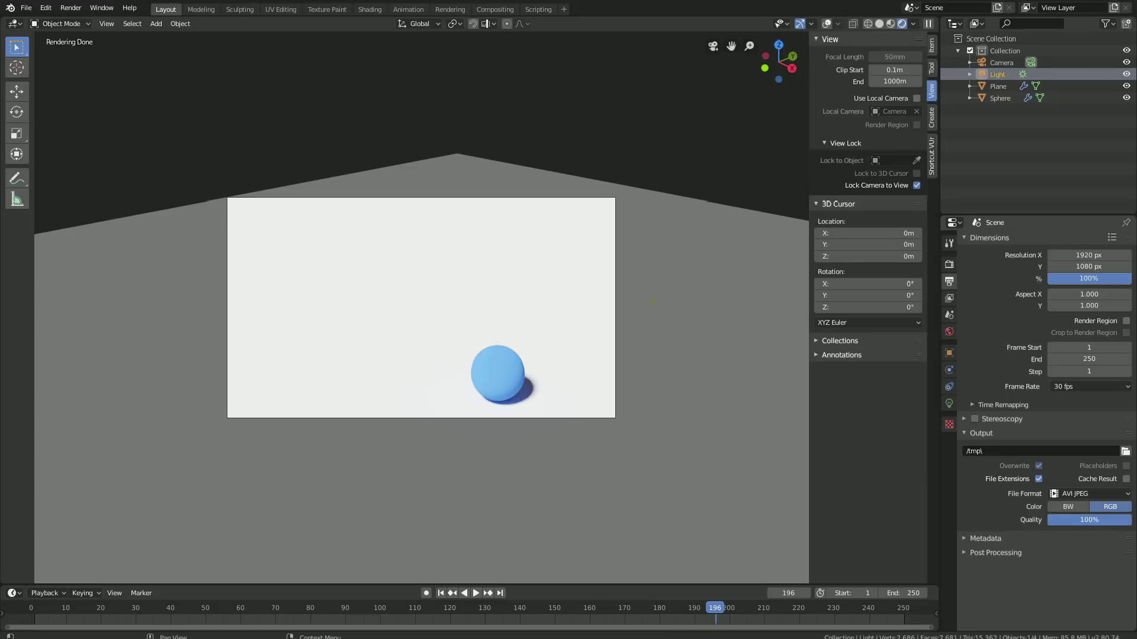
- Set the render output to a file named "ball render" in the tmp folder on the E: drive
click(1125, 451)
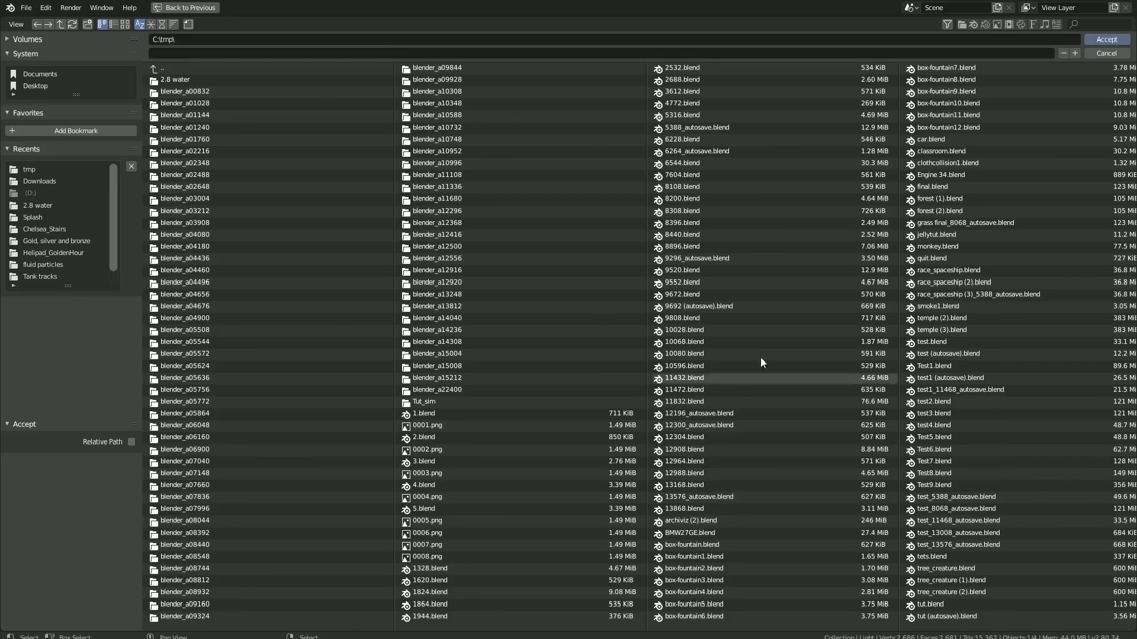
click(32, 39)
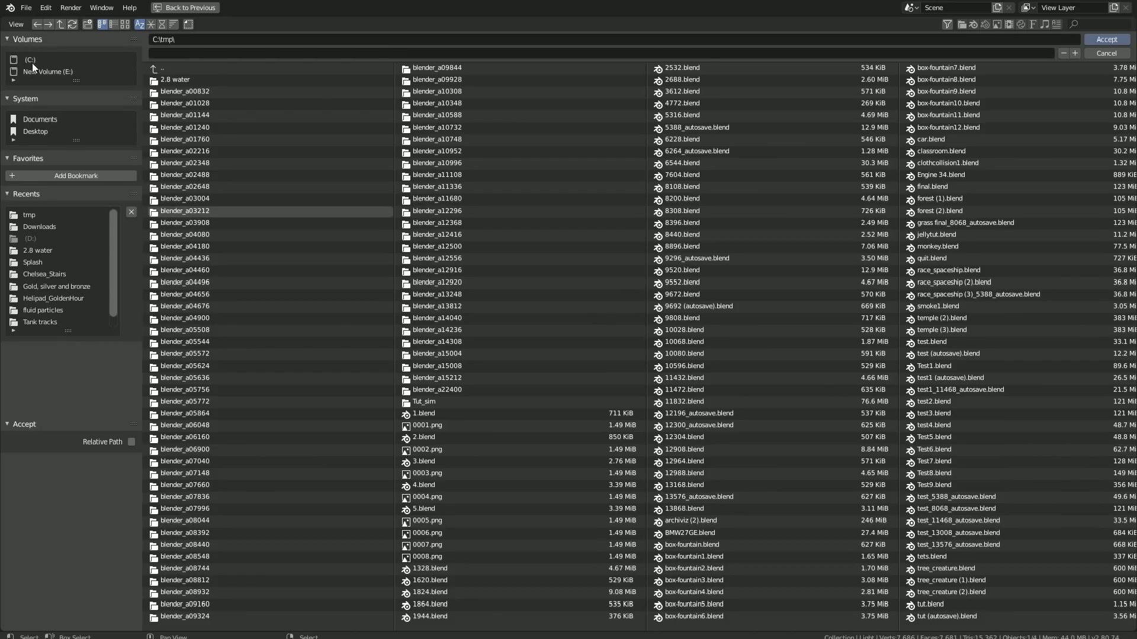
click(30, 70)
click(190, 212)
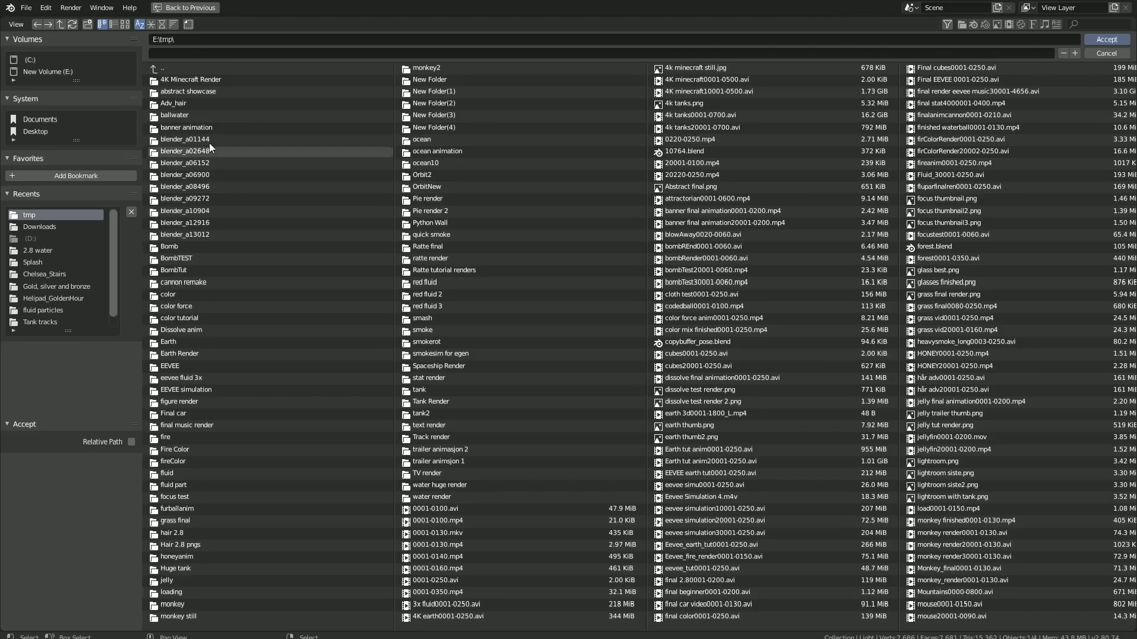
click(186, 53)
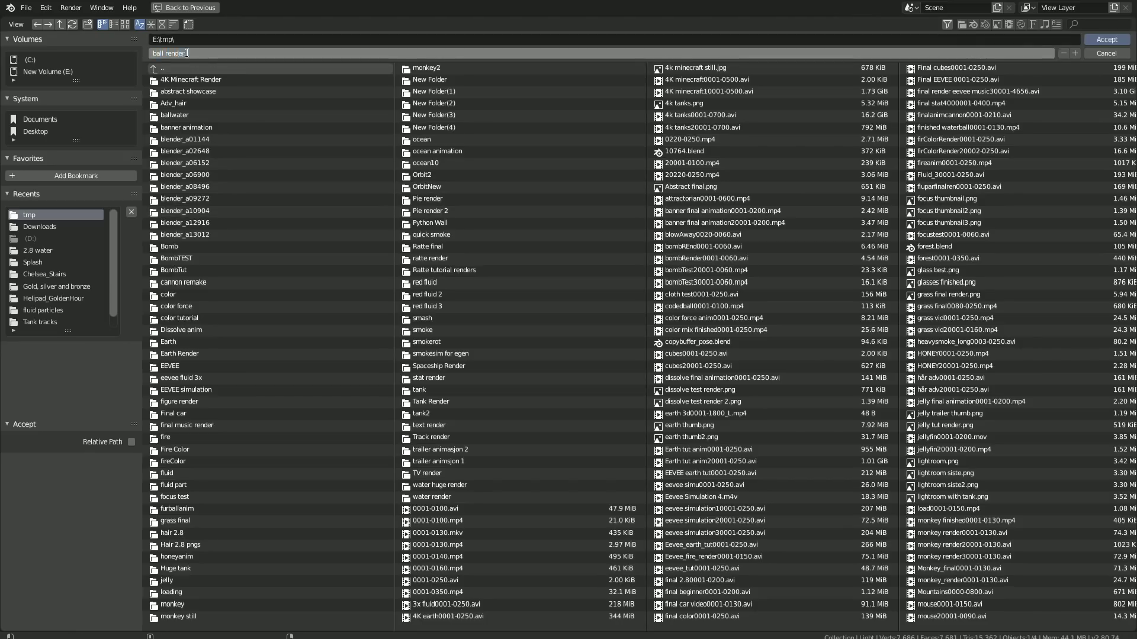
text(ball render)
key(Return)
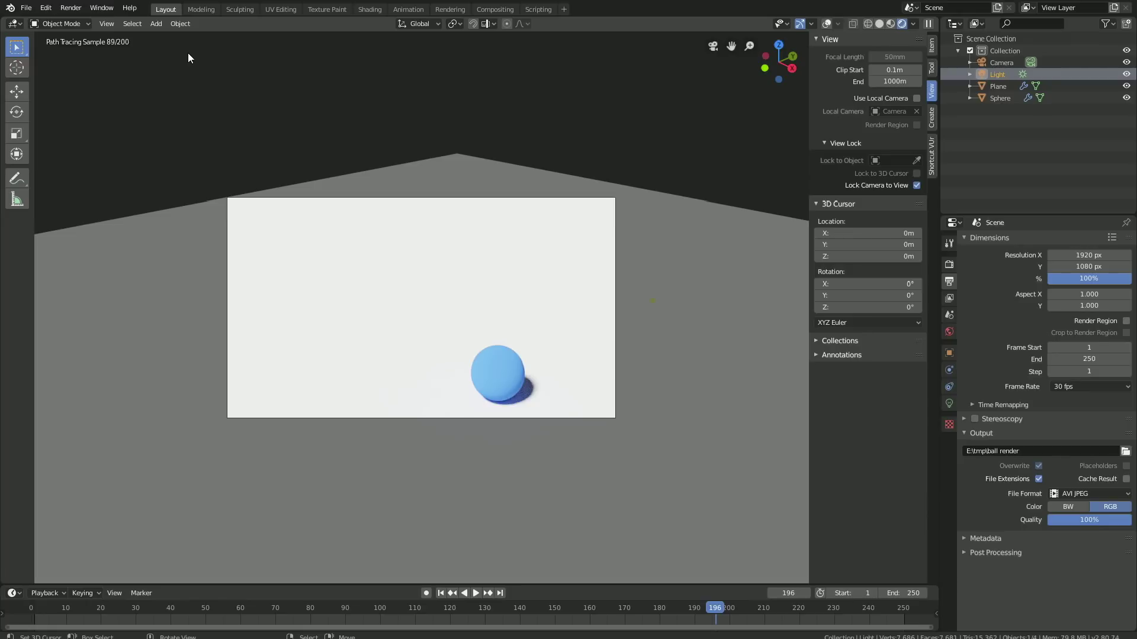
- Play the animation through the camera view and stop it at frame 226
key(space)
drag(52, 616, 820, 616)
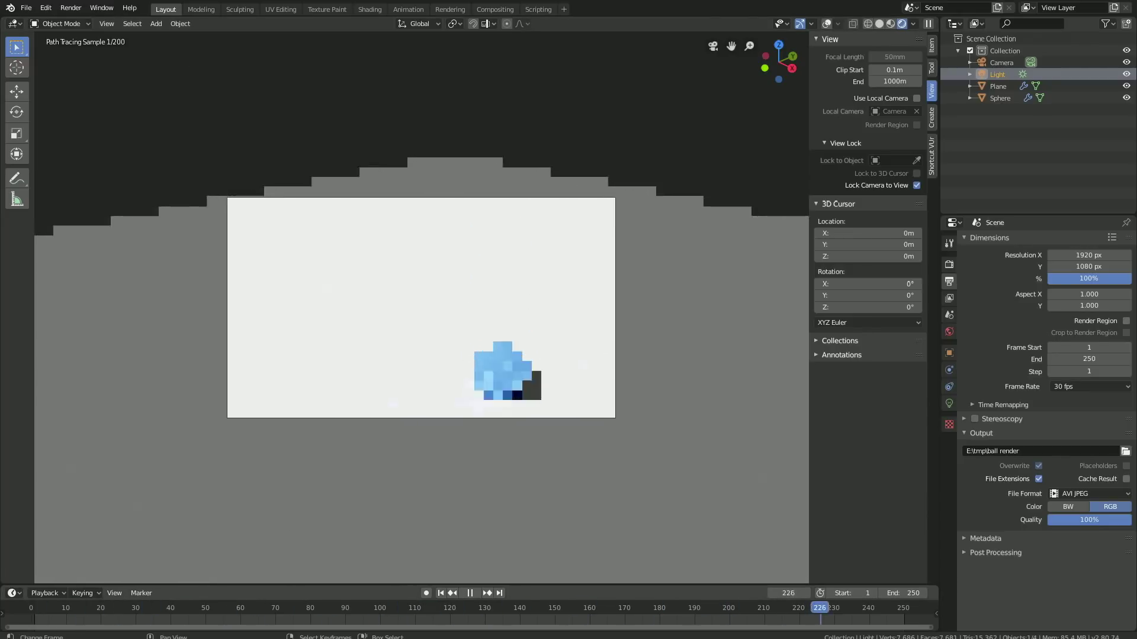
key(space)
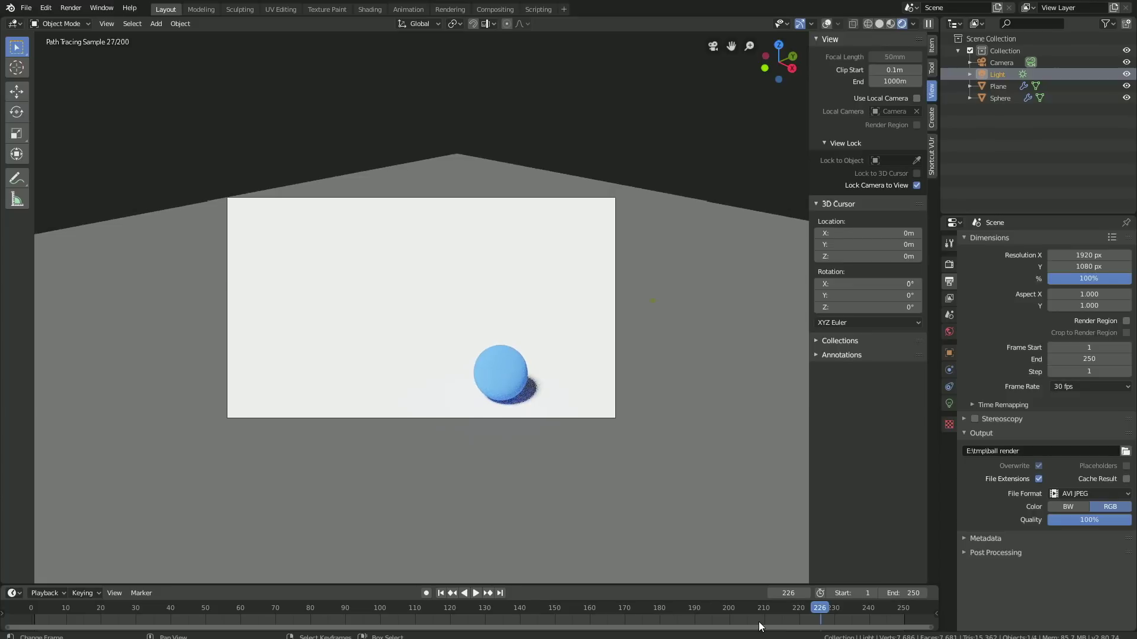
- Render the full animation to the output file
click(72, 9)
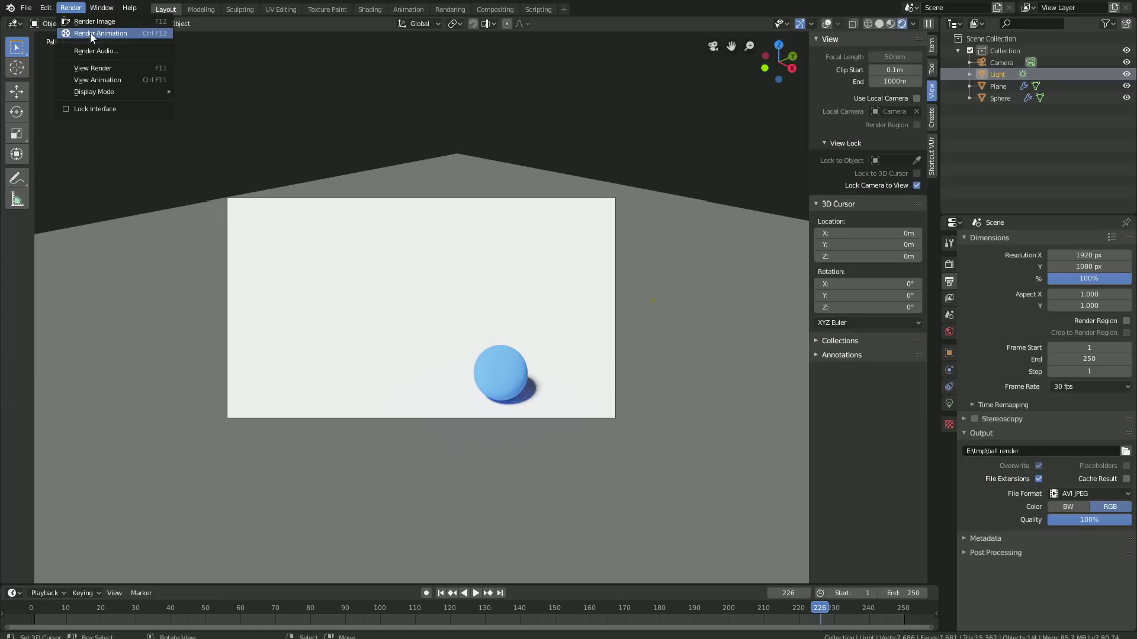